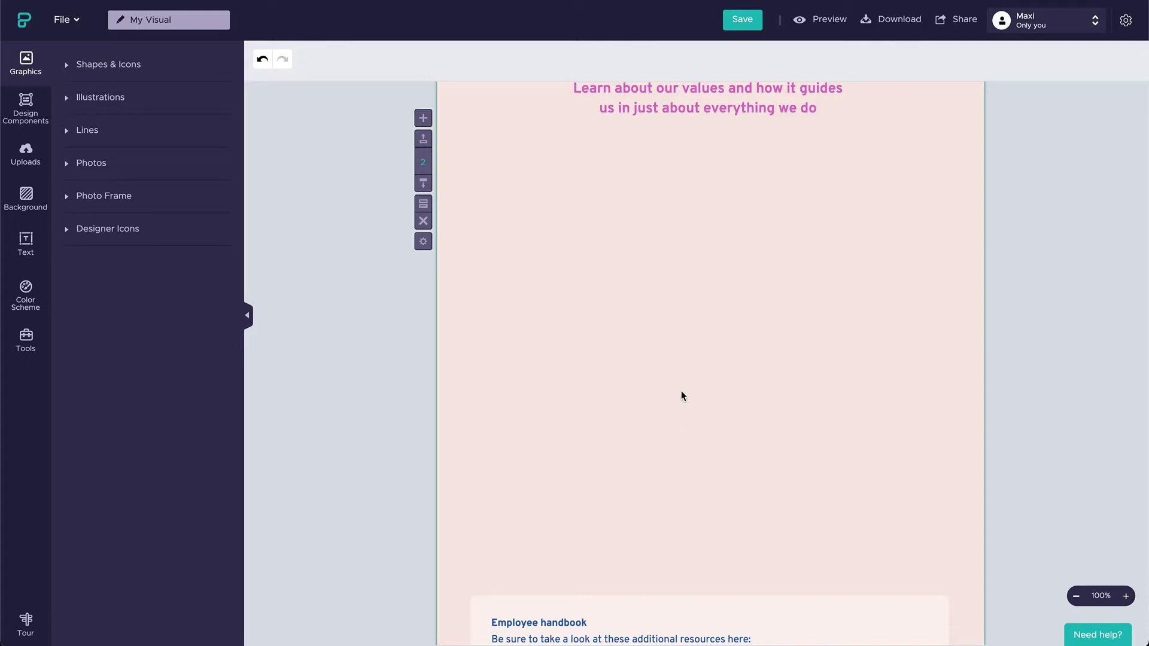
# Step: Search the icons for "circle", insert a thin outlined circle and enlarge it to about 314 x 314
pyautogui.click(99, 64)
pyautogui.click(143, 94)
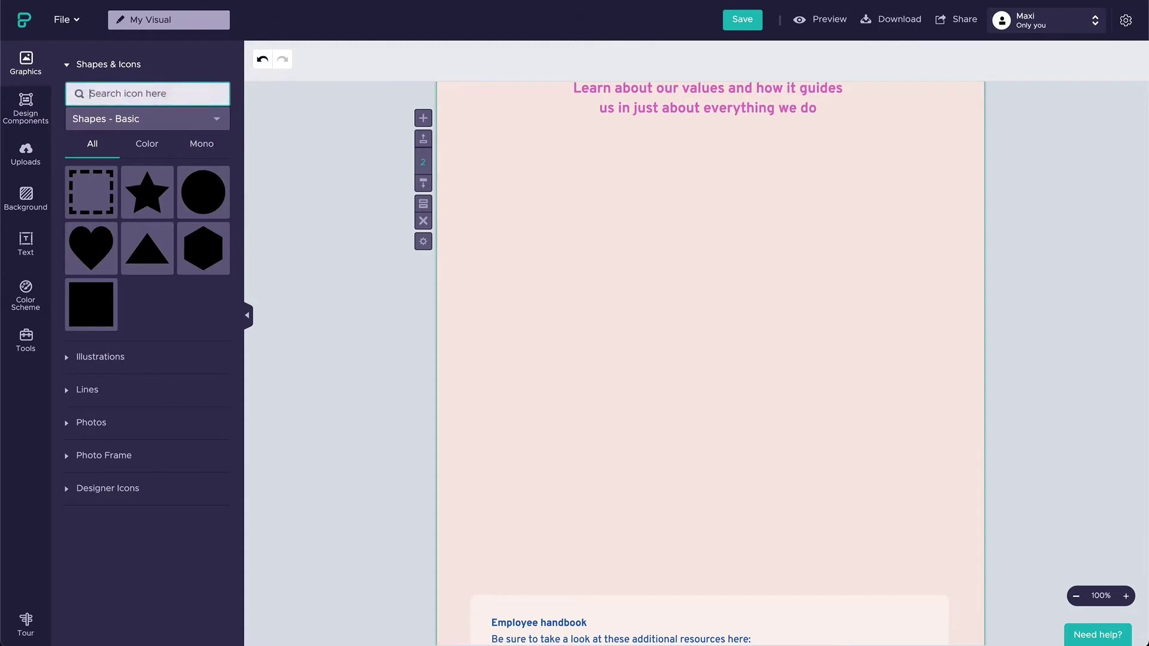
pyautogui.write('circle')
pyautogui.press('Return')
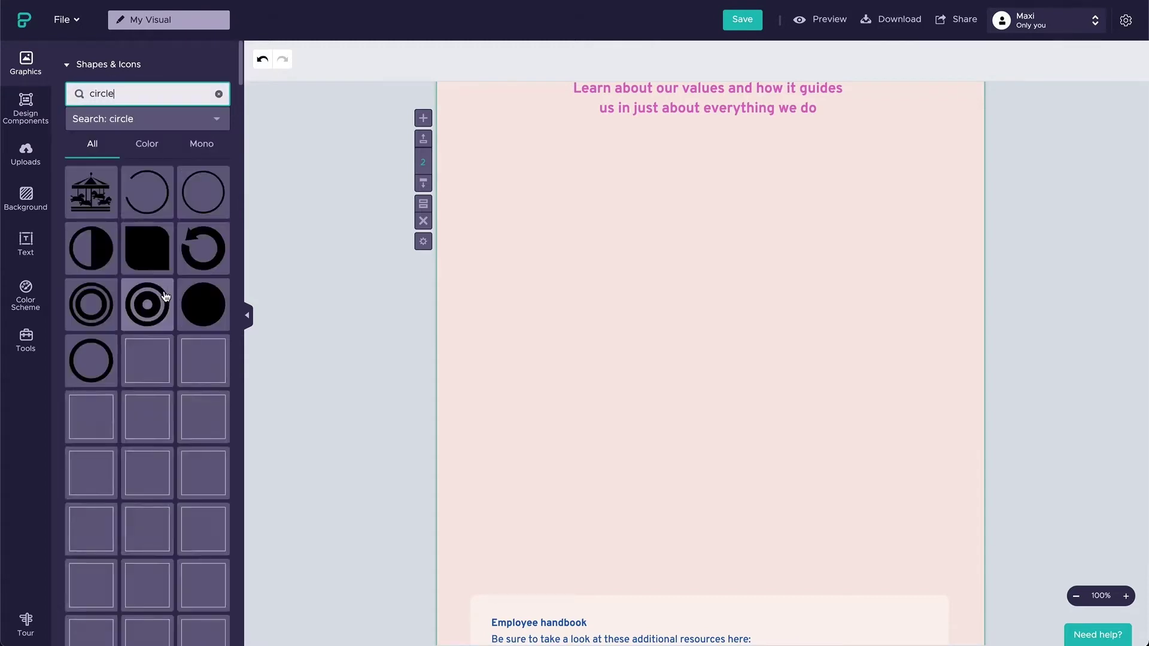
pyautogui.scroll(-5, 85, 446)
pyautogui.click(85, 446)
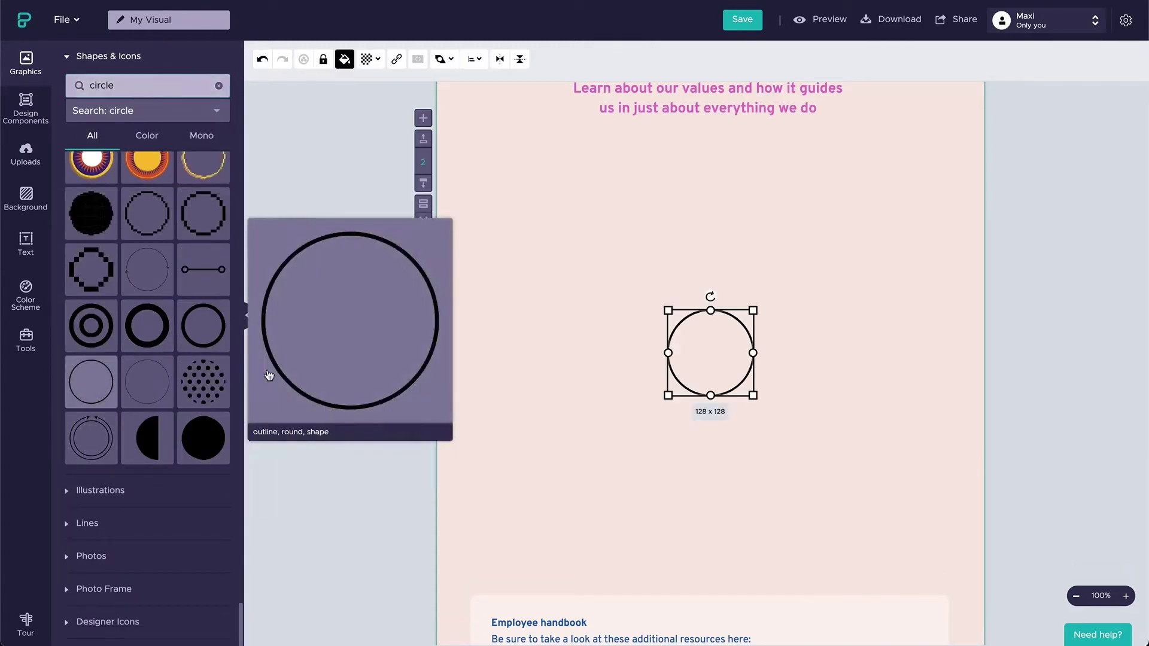
pyautogui.moveTo(751, 396); pyautogui.dragTo(812, 430)
# Step: Color the outlined circle dark pink from the original palette and lock it
pyautogui.click(345, 59)
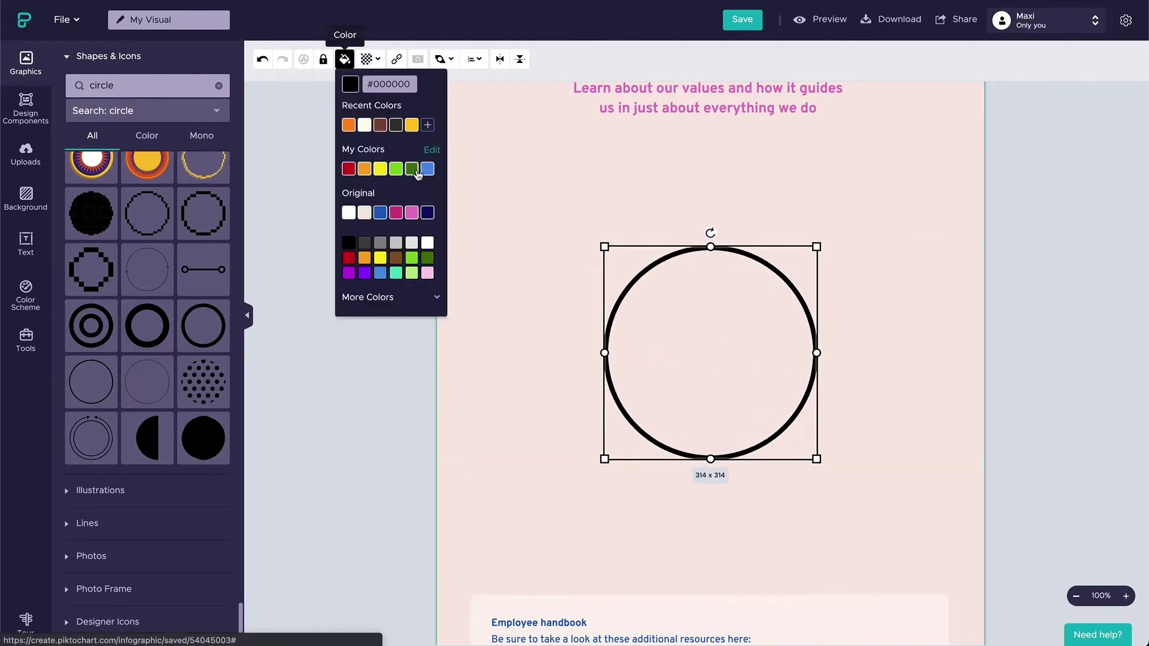
pyautogui.click(396, 213)
pyautogui.click(323, 59)
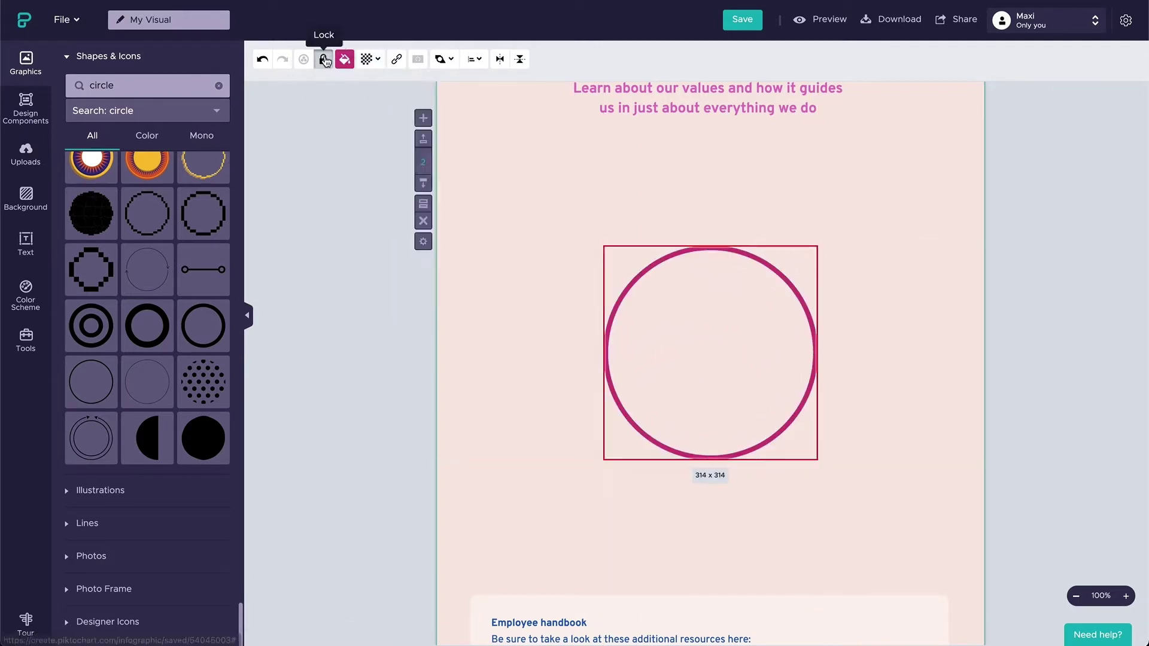
# Step: Insert a solid basic circle at the ring's center and fill it with the pale pink of the page background
pyautogui.click(219, 86)
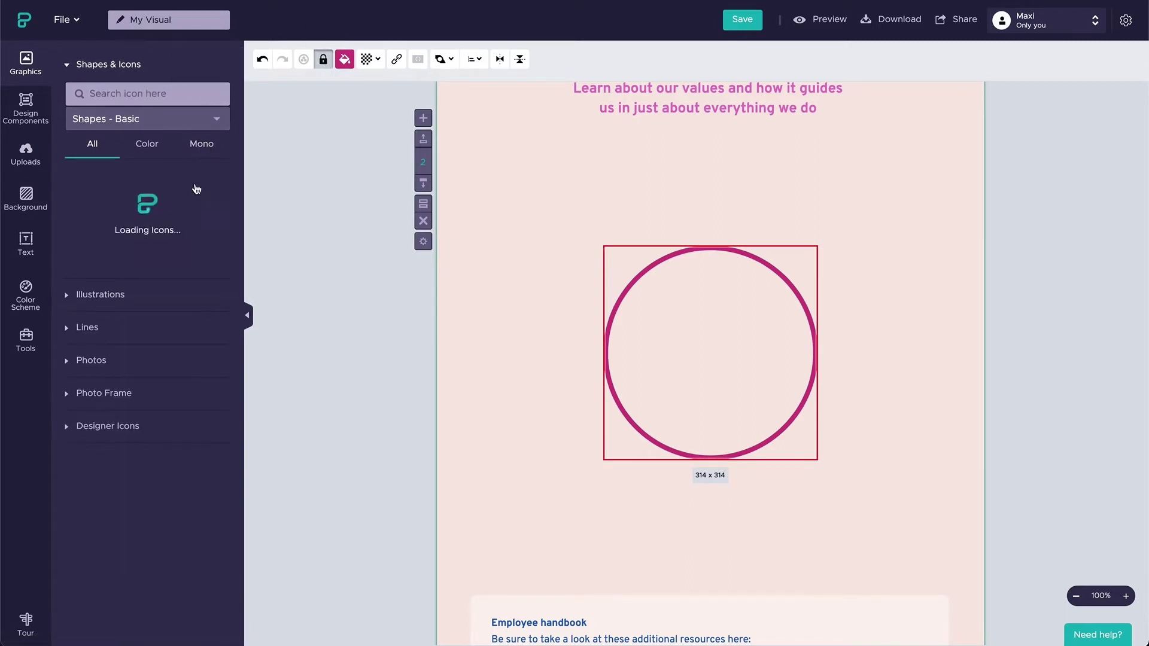
pyautogui.click(203, 192)
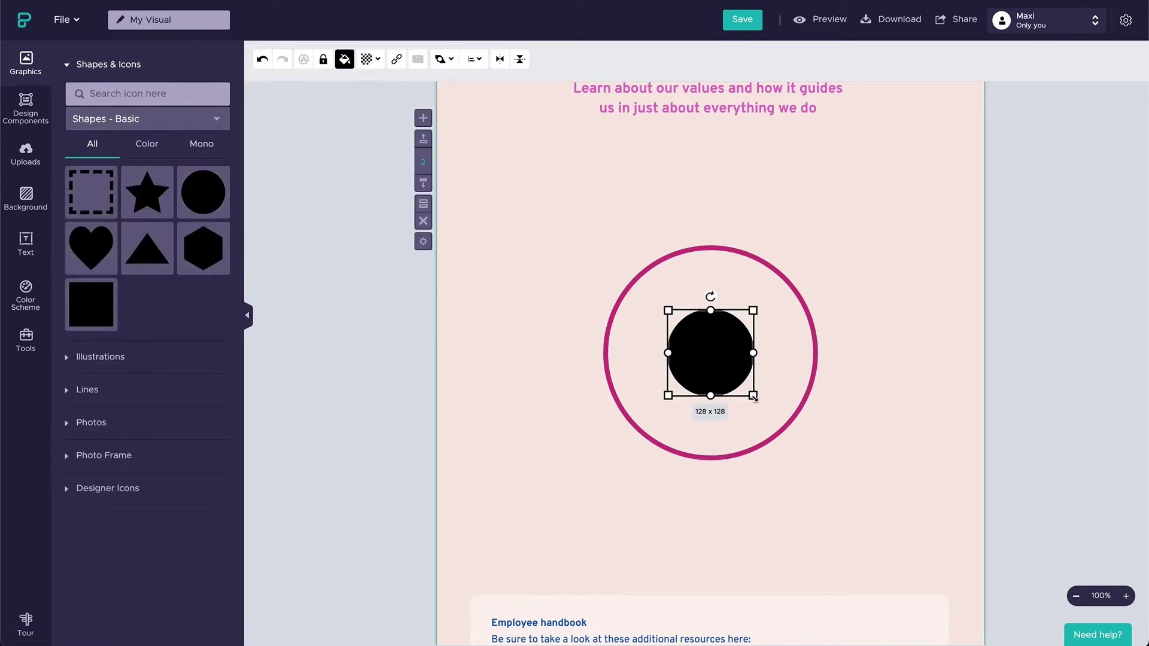
pyautogui.click(352, 67)
pyautogui.click(364, 214)
# Step: Fill the smaller, about 74 x 74 circle at the ring's center with pink #E576C6
pyautogui.click(716, 355)
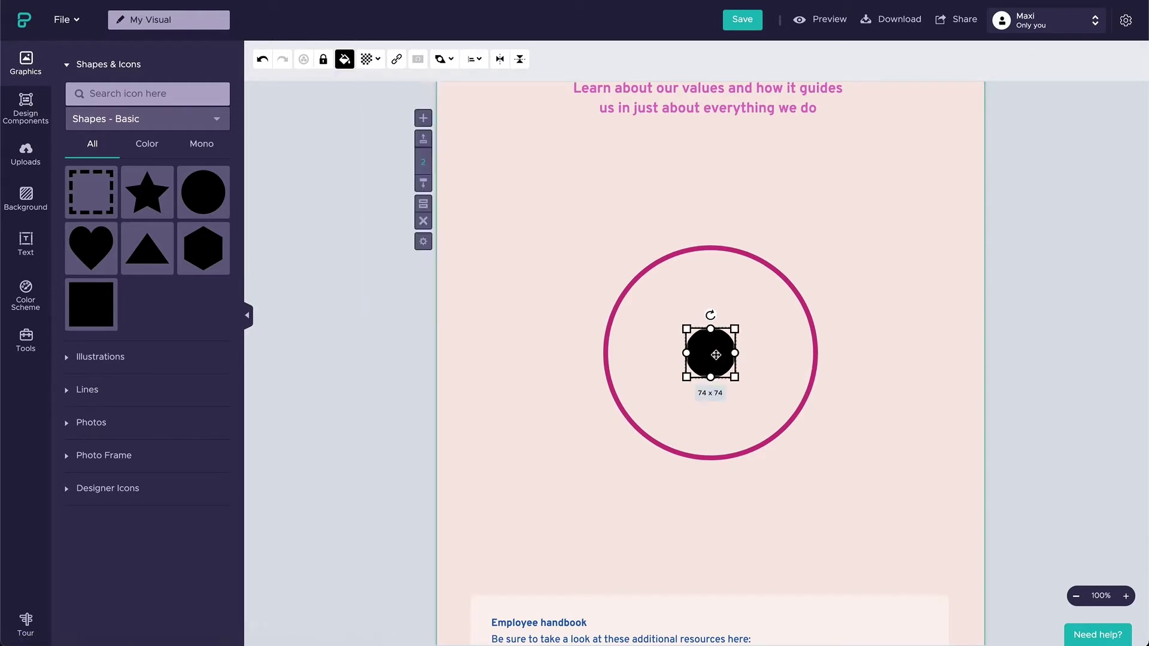
pyautogui.click(345, 59)
pyautogui.click(412, 211)
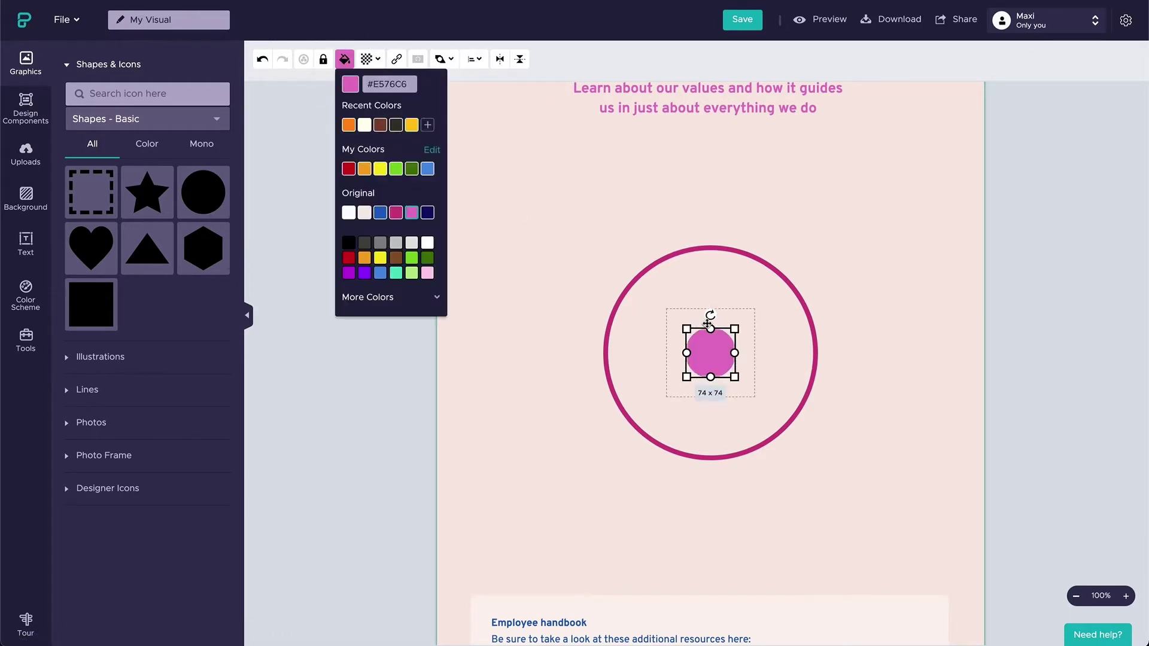
# Step: Shrink the two solid circles at the ring's center, making the pale one about 34 x 34 around the pink dot
pyautogui.moveTo(650, 309); pyautogui.dragTo(725, 368)
pyautogui.click(735, 365)
pyautogui.click(715, 358)
pyautogui.click(727, 368)
pyautogui.click(725, 365)
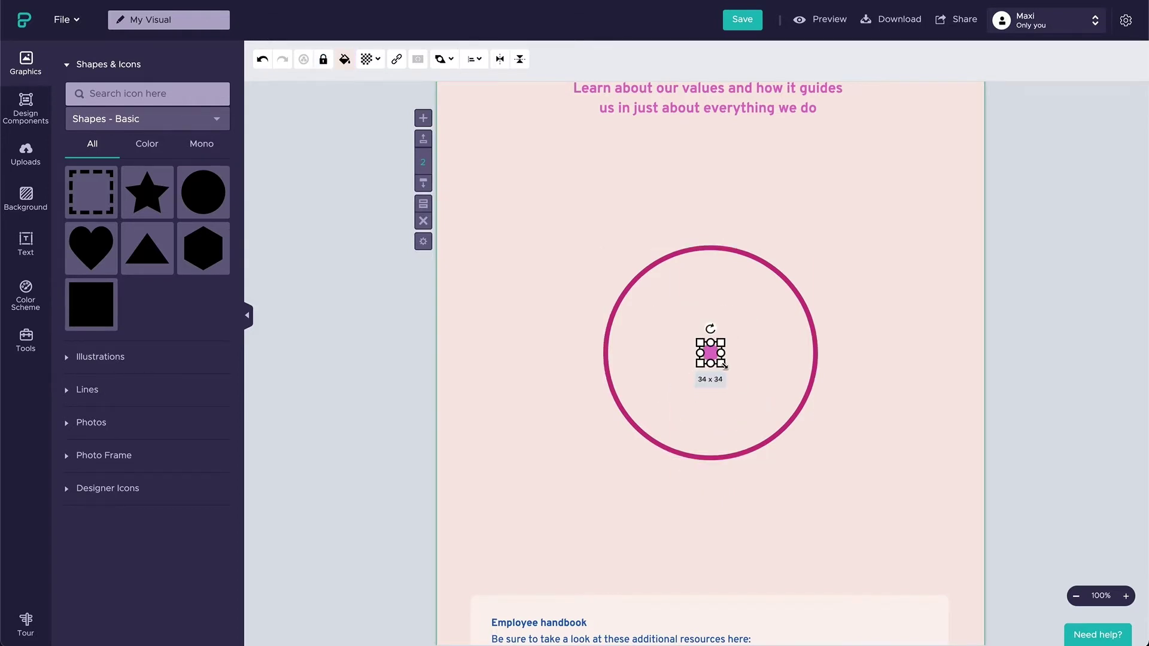
# Step: Move the pink dot with its pale surround onto the top of the ring and size it about 28 x 28
pyautogui.click(712, 351)
pyautogui.moveTo(712, 352); pyautogui.dragTo(723, 250)
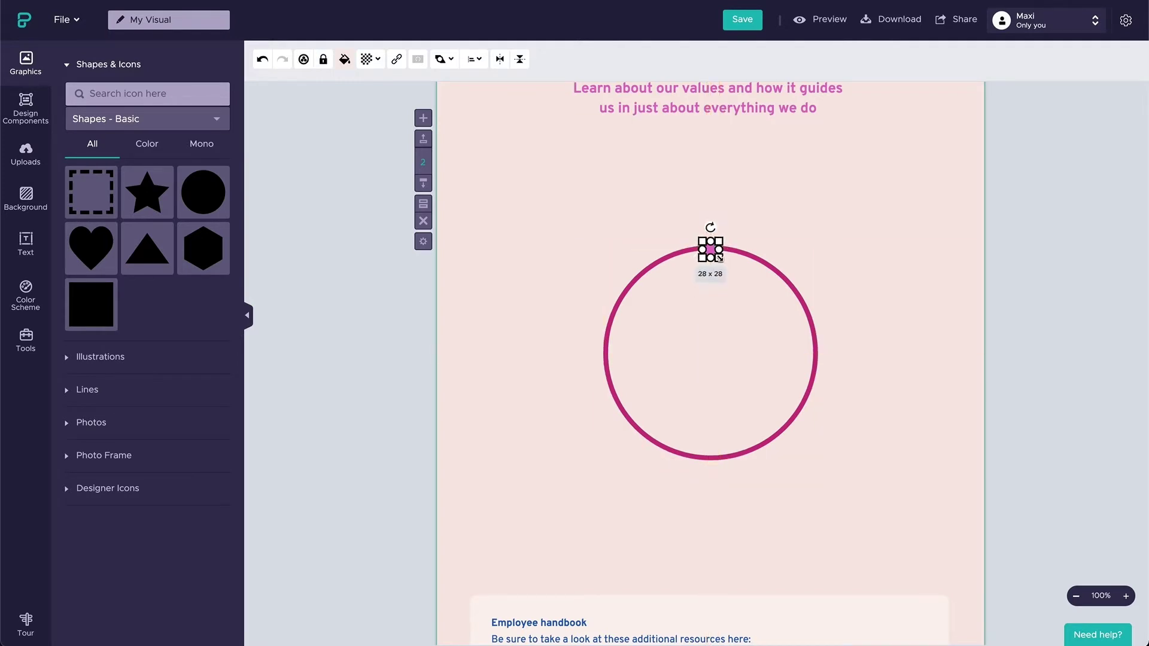
pyautogui.click(730, 282)
pyautogui.click(712, 250)
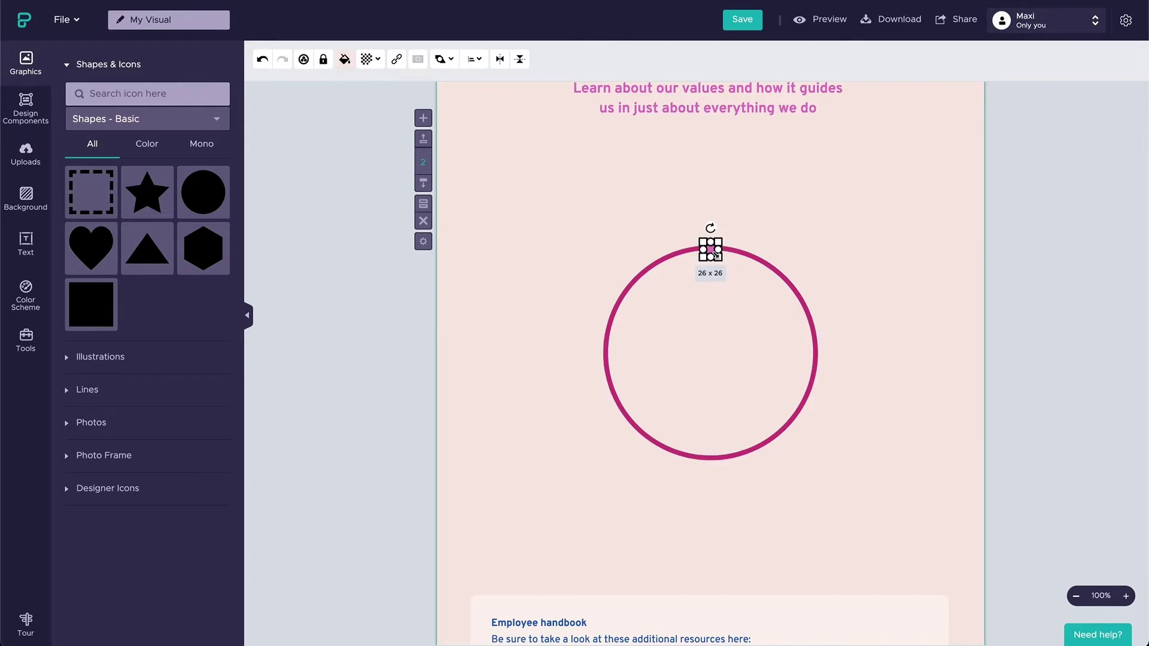
pyautogui.click(728, 285)
pyautogui.click(699, 241)
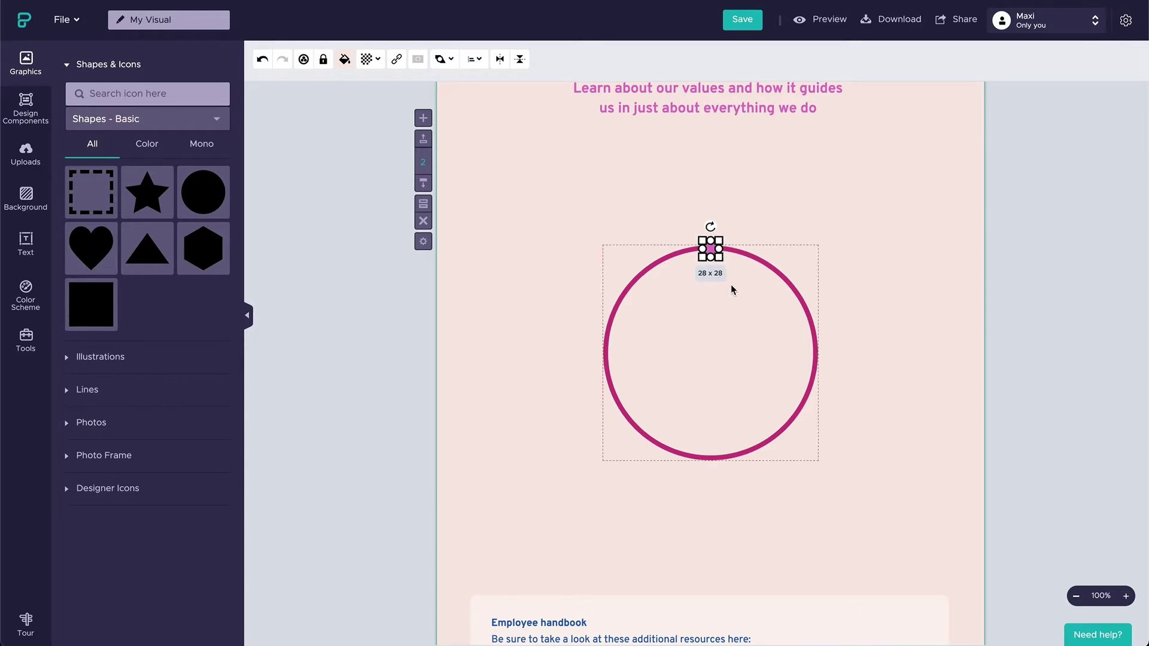
# Step: Copy the dot to the bottom of the ring and group the top and bottom dots as one pair
pyautogui.click(728, 281)
pyautogui.click(710, 246)
pyautogui.moveTo(711, 246); pyautogui.dragTo(712, 455)
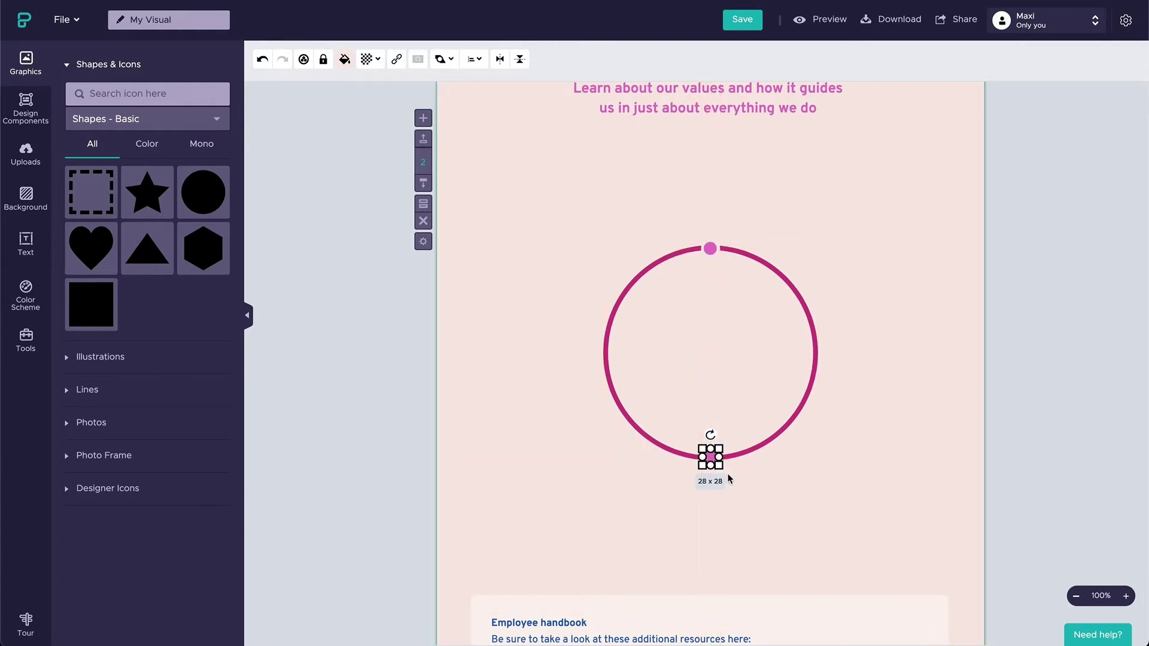
pyautogui.click(304, 59)
pyautogui.moveTo(686, 220); pyautogui.dragTo(747, 492)
pyautogui.click(304, 58)
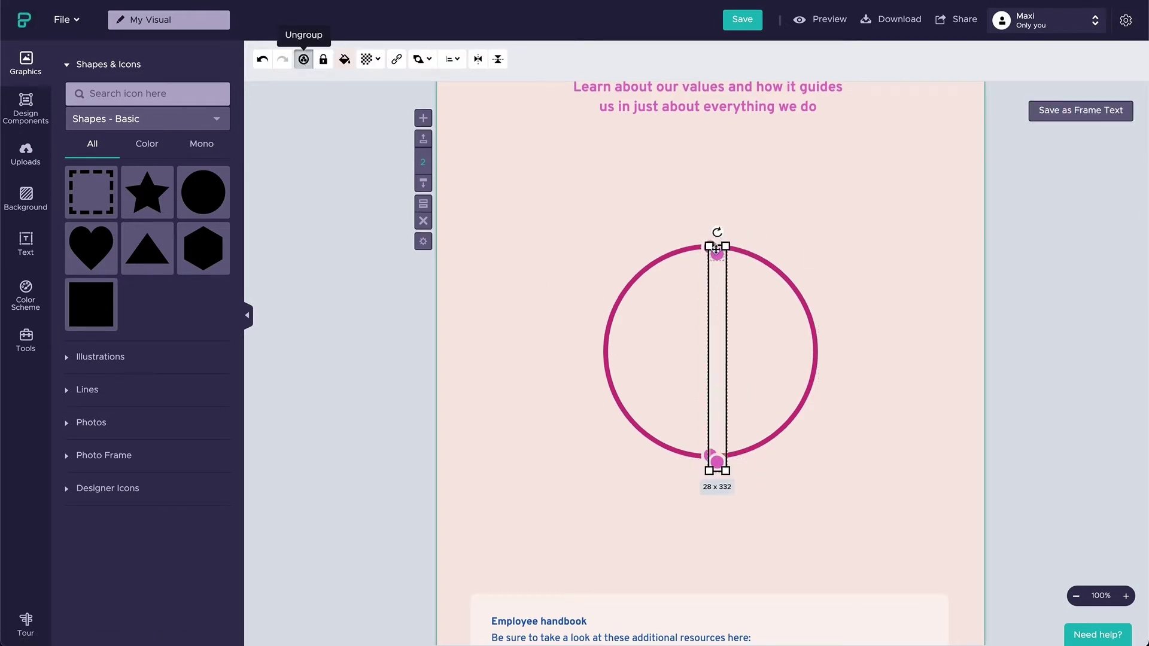
# Step: Add four rotated copies of the dot pair around the ring so ten dots are roughly evenly spaced
pyautogui.moveTo(712, 249); pyautogui.dragTo(772, 250)
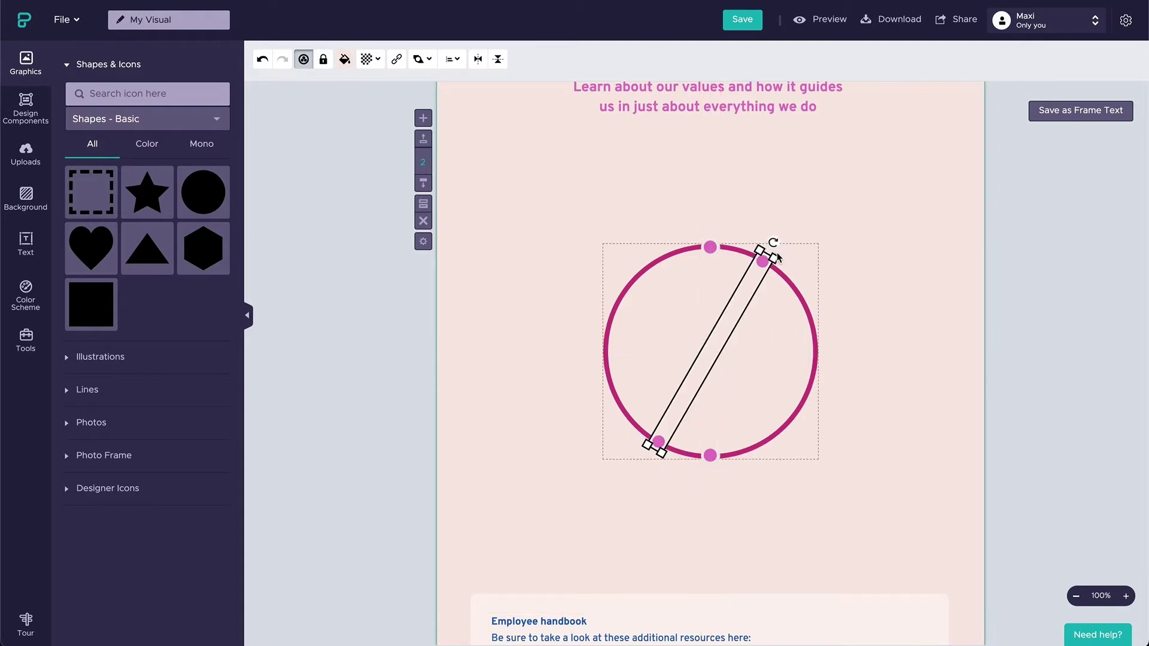
pyautogui.moveTo(766, 261); pyautogui.dragTo(767, 261)
pyautogui.hotkey('ctrl', 'z')
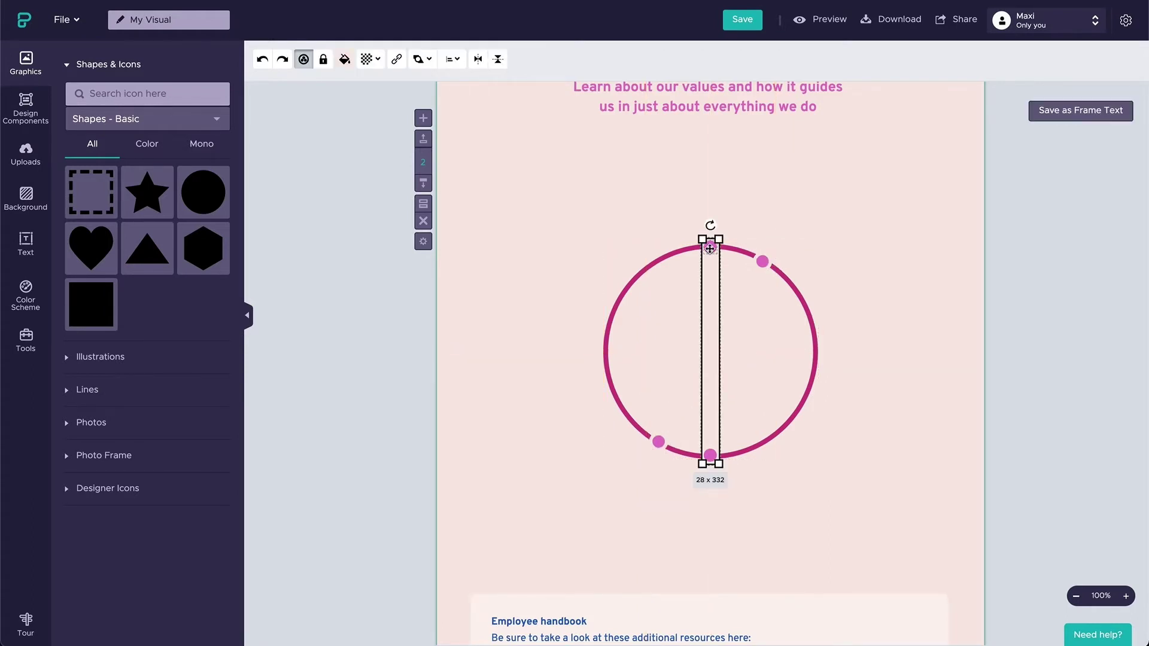
pyautogui.moveTo(711, 226); pyautogui.dragTo(638, 241)
pyautogui.click(763, 258)
pyautogui.moveTo(774, 245); pyautogui.dragTo(776, 247)
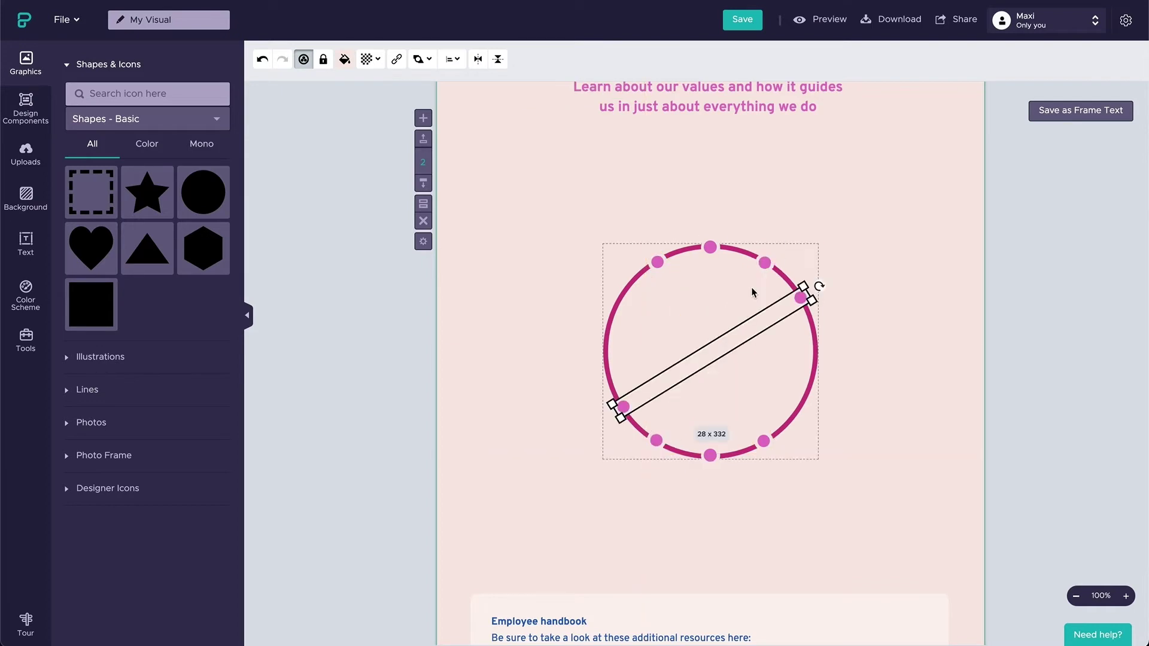
pyautogui.moveTo(753, 292); pyautogui.dragTo(825, 310)
pyautogui.moveTo(868, 504); pyautogui.dragTo(868, 504)
# Step: Enlarge the ring together with its dots and lock them in place
pyautogui.click(301, 60)
pyautogui.moveTo(822, 465); pyautogui.dragTo(837, 480)
pyautogui.click(323, 59)
pyautogui.click(439, 162)
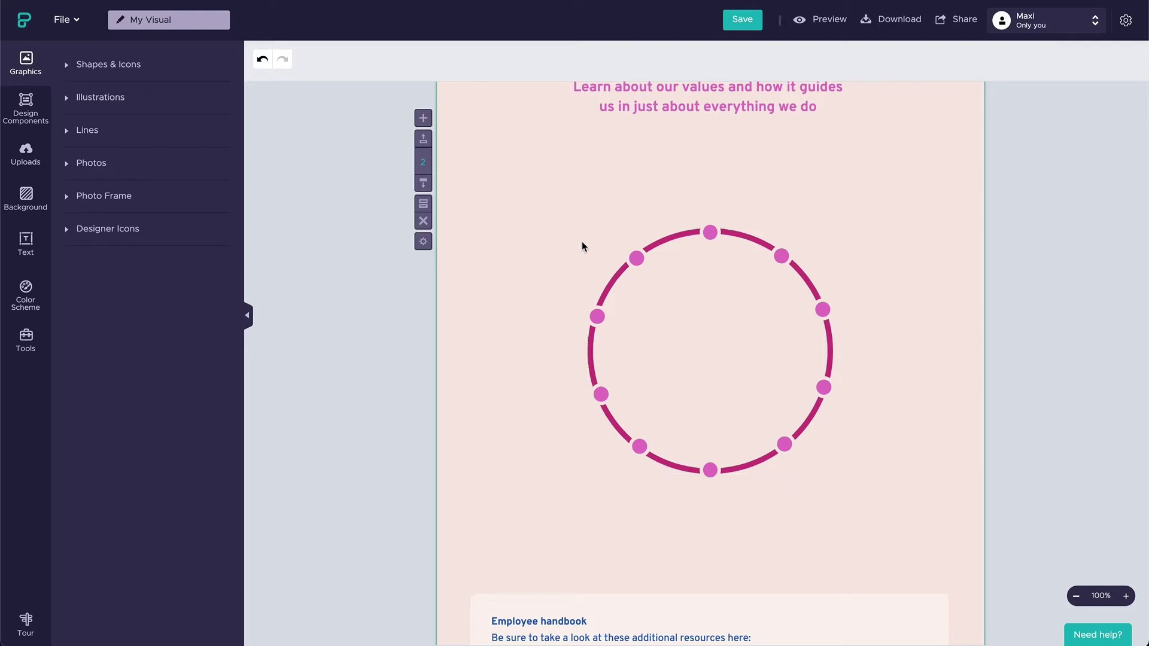
# Step: Add a title text reading "KAIZEN" in the middle of the ring
pyautogui.click(26, 243)
pyautogui.click(120, 67)
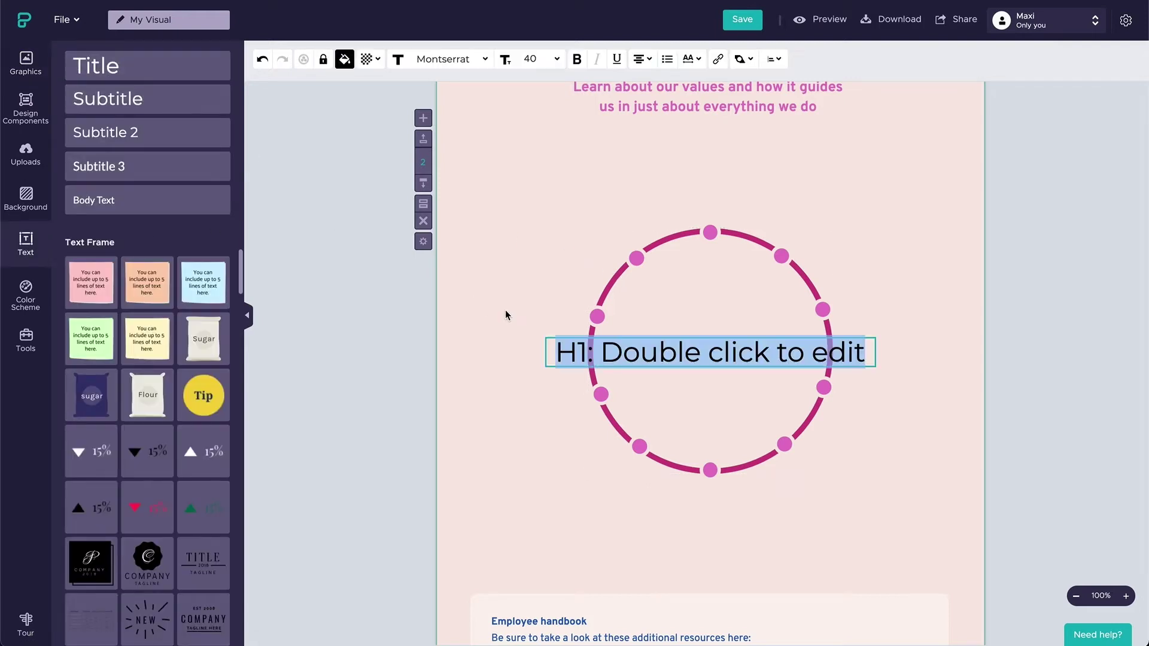
pyautogui.write('KAIZEN')
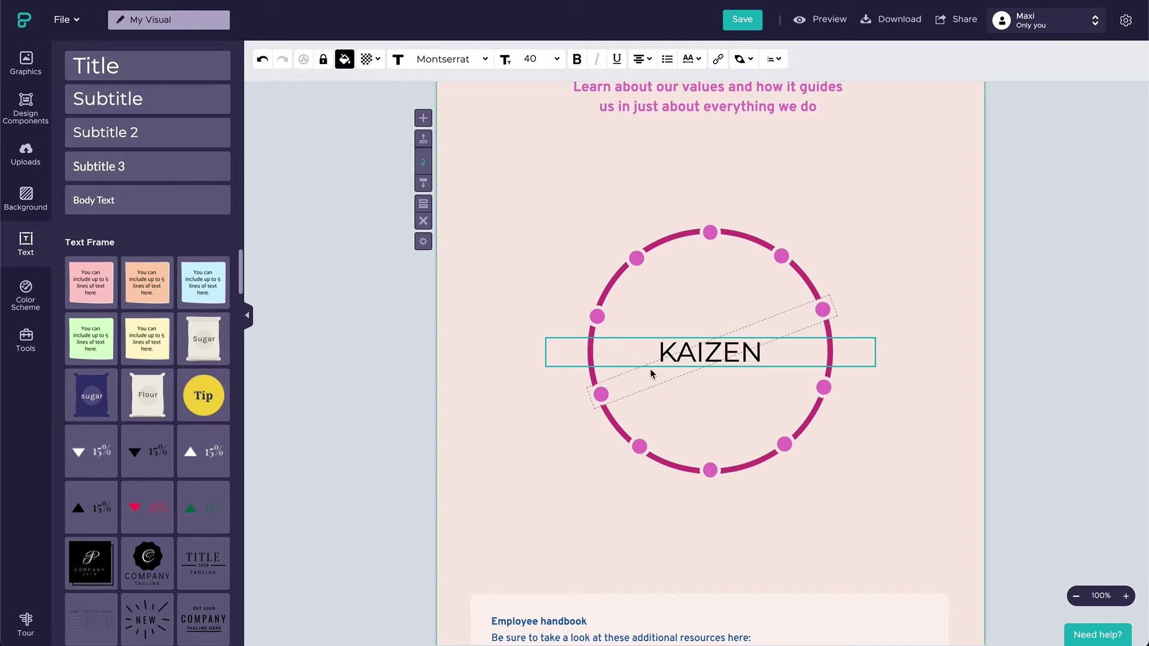
# Step: Set the KAIZEN title to the Bungee font at size 50
pyautogui.doubleClick(742, 359)
pyautogui.click(467, 58)
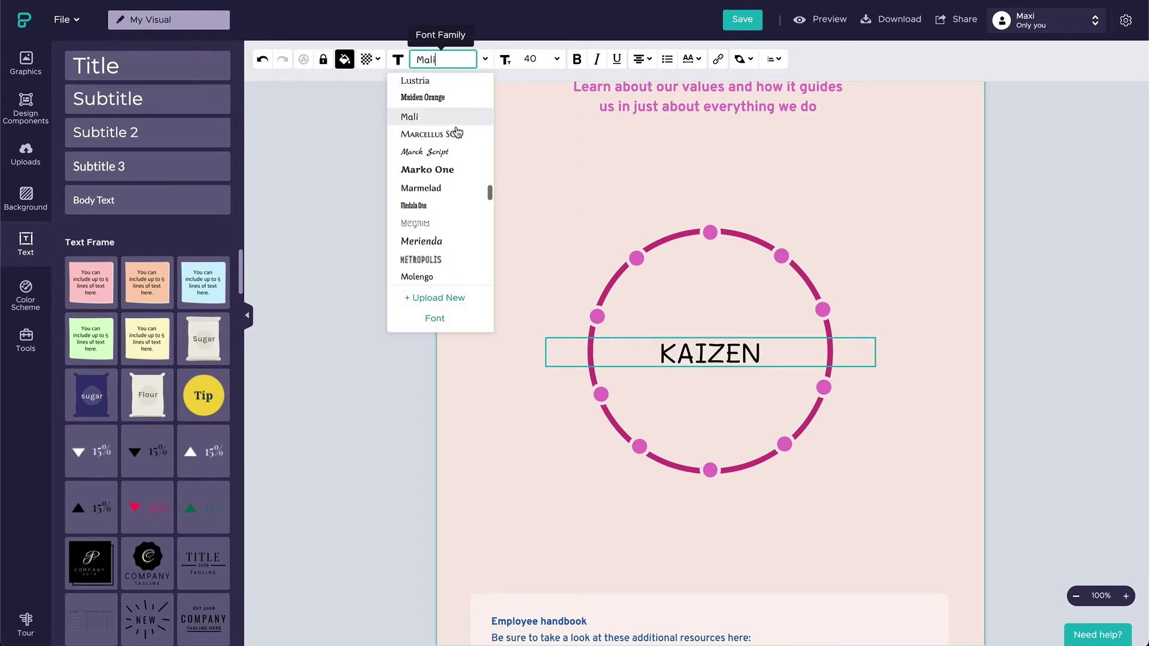
pyautogui.write('Heebo')
pyautogui.scroll(10, 458, 132)
pyautogui.click(451, 167)
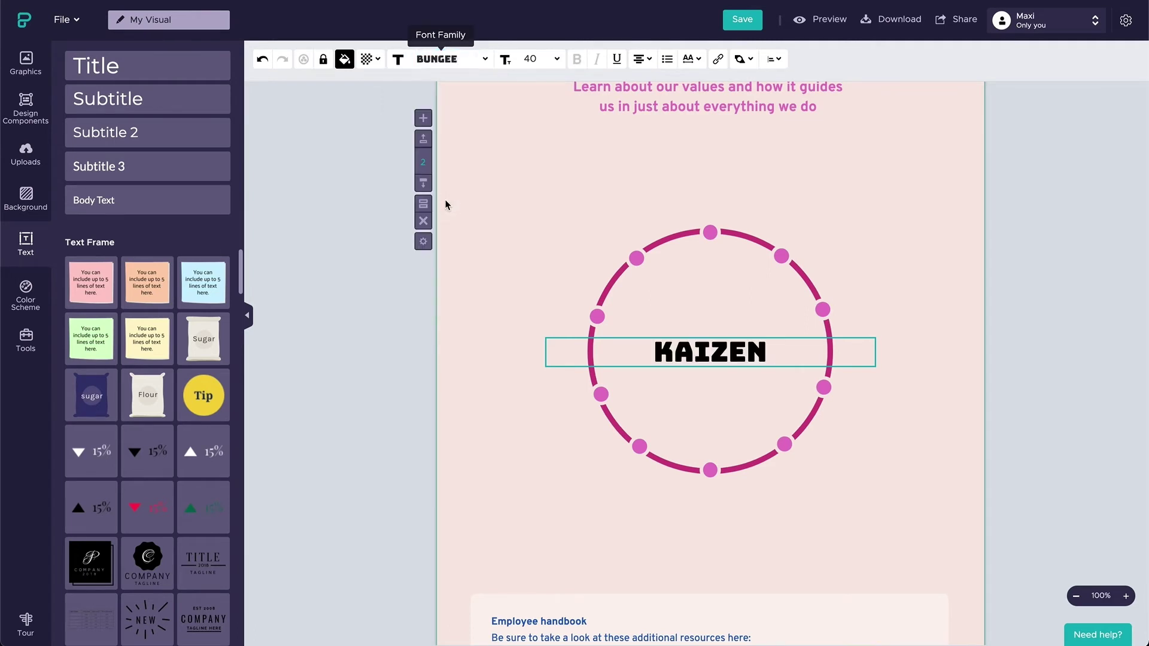
pyautogui.click(553, 59)
pyautogui.scroll(-3, 536, 226)
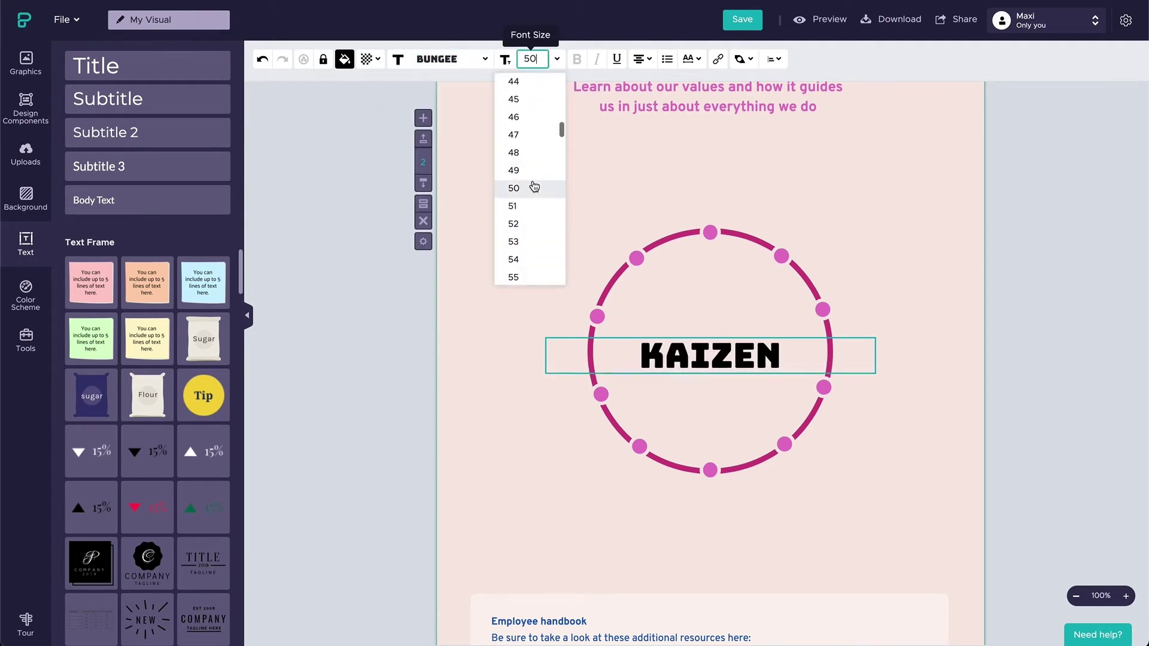
pyautogui.click(534, 188)
# Step: Widen the KAIZEN title's letter spacing and color it dark pink #CF3E83
pyautogui.click(694, 62)
pyautogui.moveTo(678, 87); pyautogui.dragTo(684, 88)
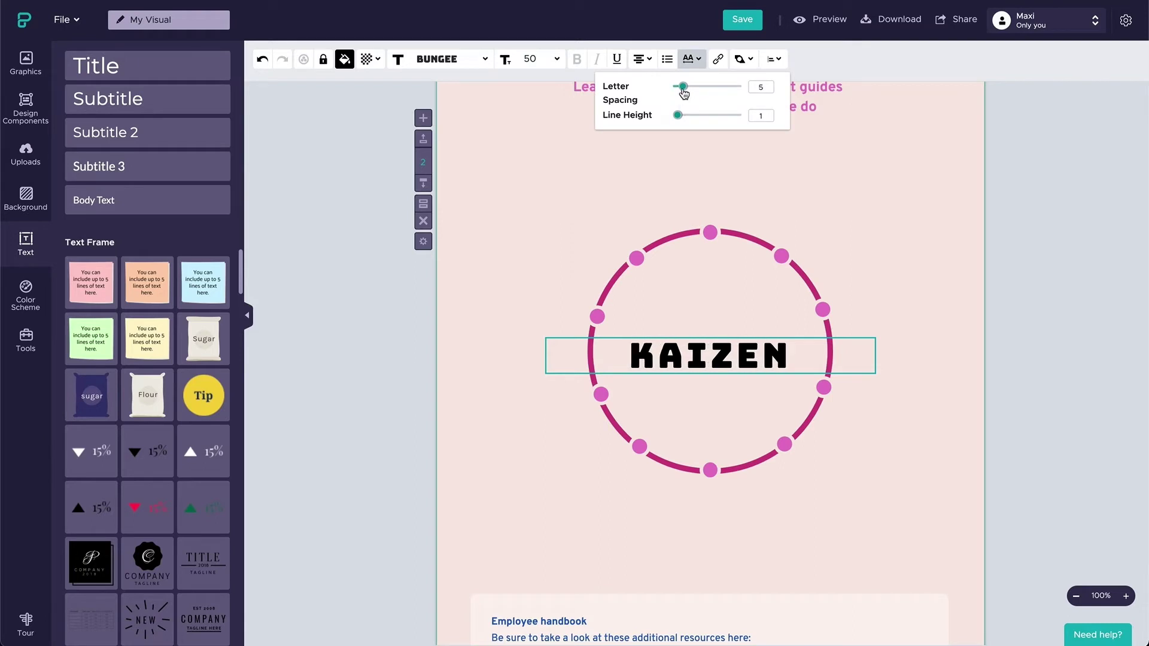
pyautogui.click(336, 62)
pyautogui.click(396, 213)
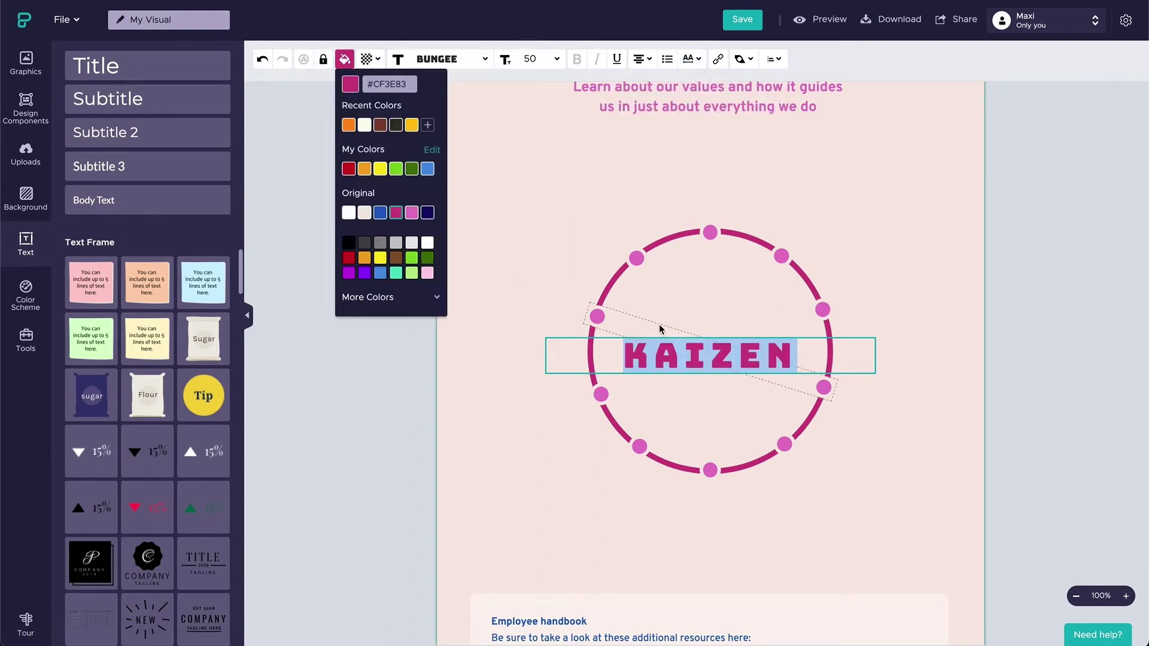
# Step: Reposition the KAIZEN title so it sits centered inside the ring
pyautogui.click(773, 365)
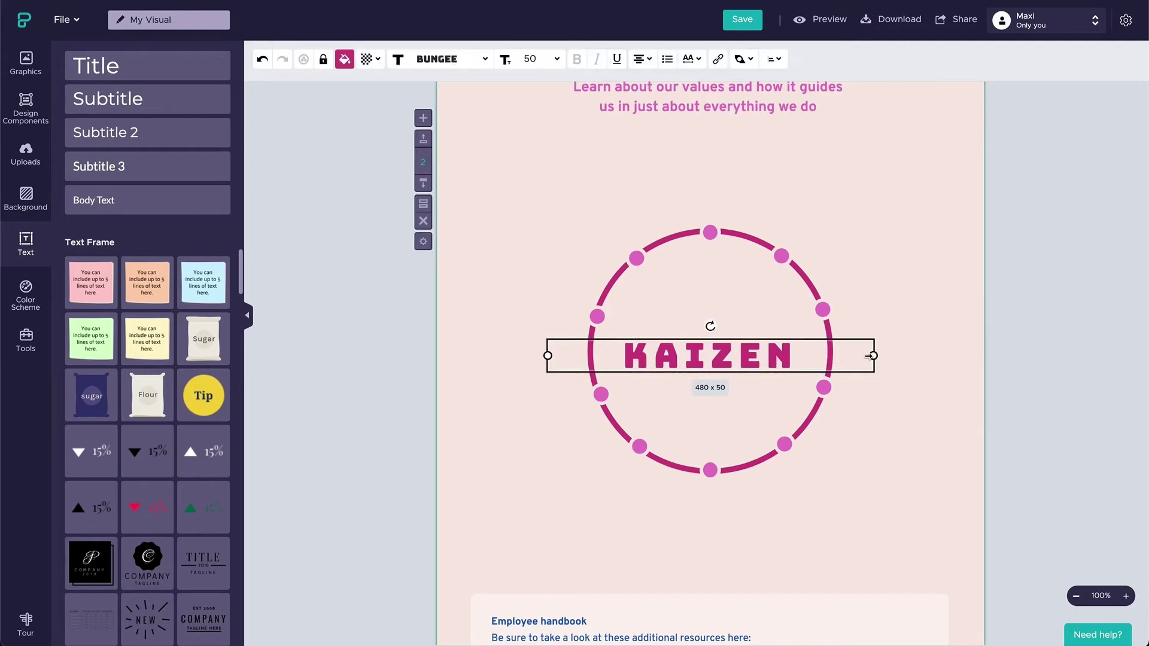
pyautogui.moveTo(813, 357); pyautogui.dragTo(770, 350)
pyautogui.click(823, 376)
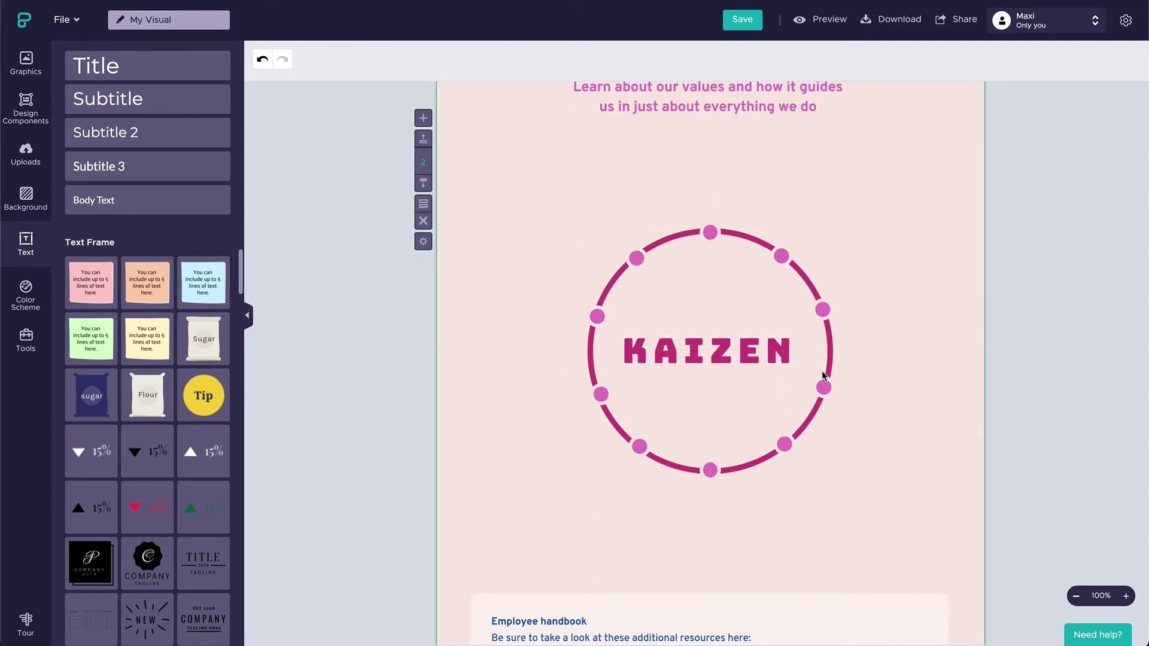
# Step: Add a subtitle reading "Steps of continuous improvement" directly below the KAIZEN title
pyautogui.click(151, 110)
pyautogui.click(926, 400)
pyautogui.moveTo(788, 353); pyautogui.dragTo(787, 388)
pyautogui.click(788, 388)
pyautogui.write('Steps')
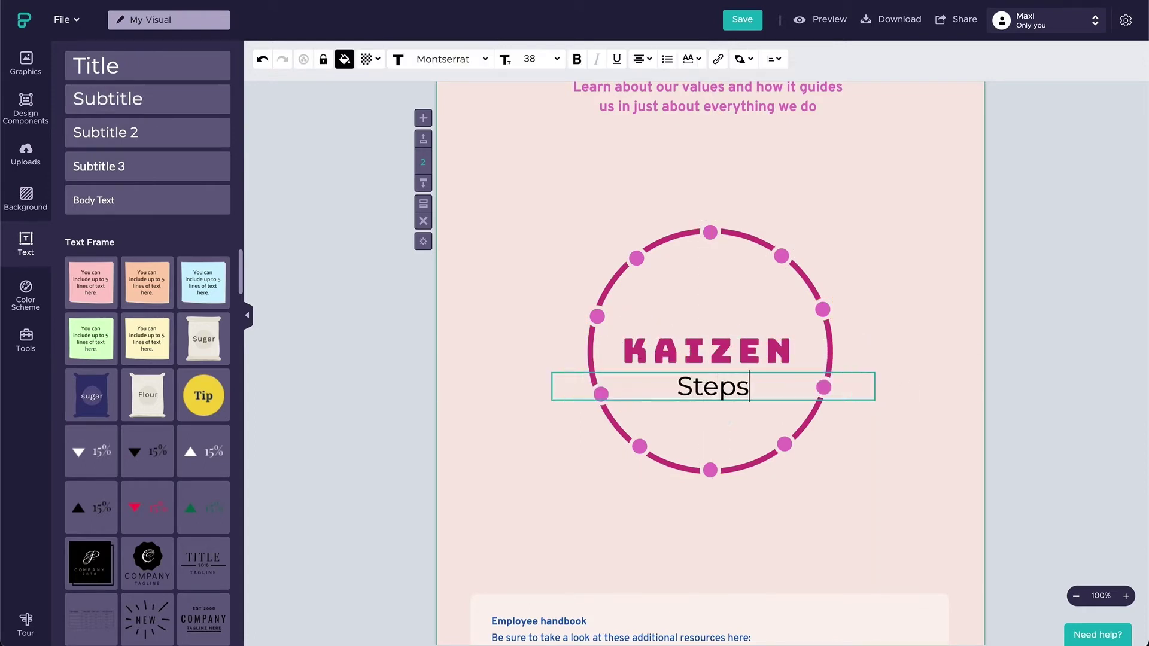
pyautogui.write(' of con')
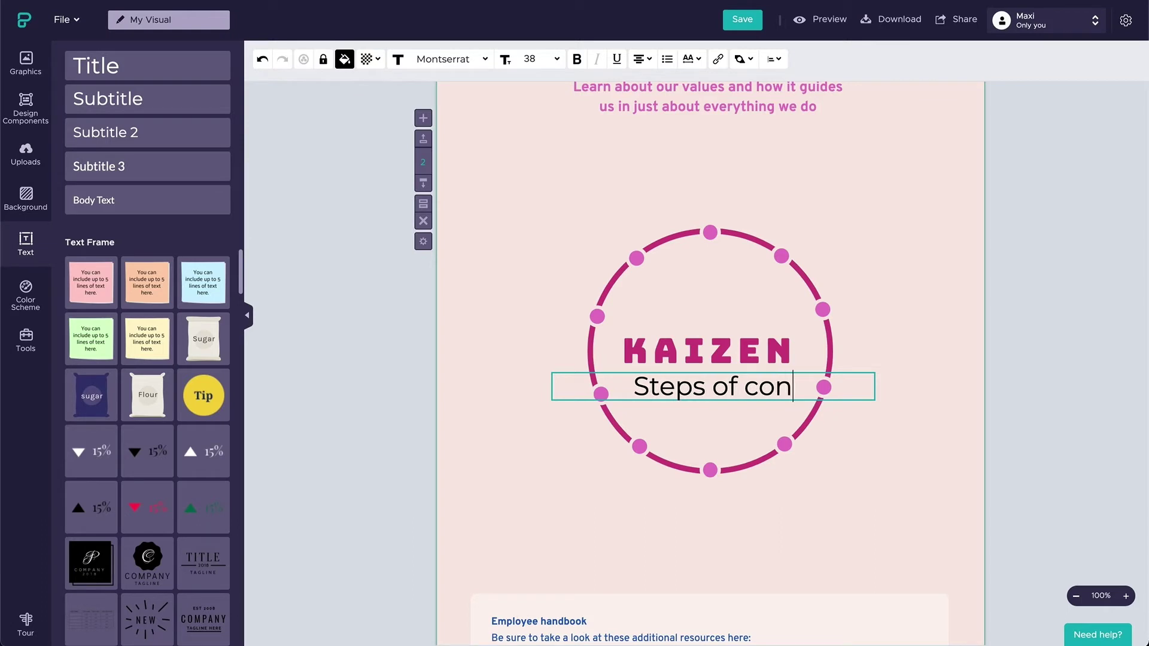
pyautogui.write('tinuous')
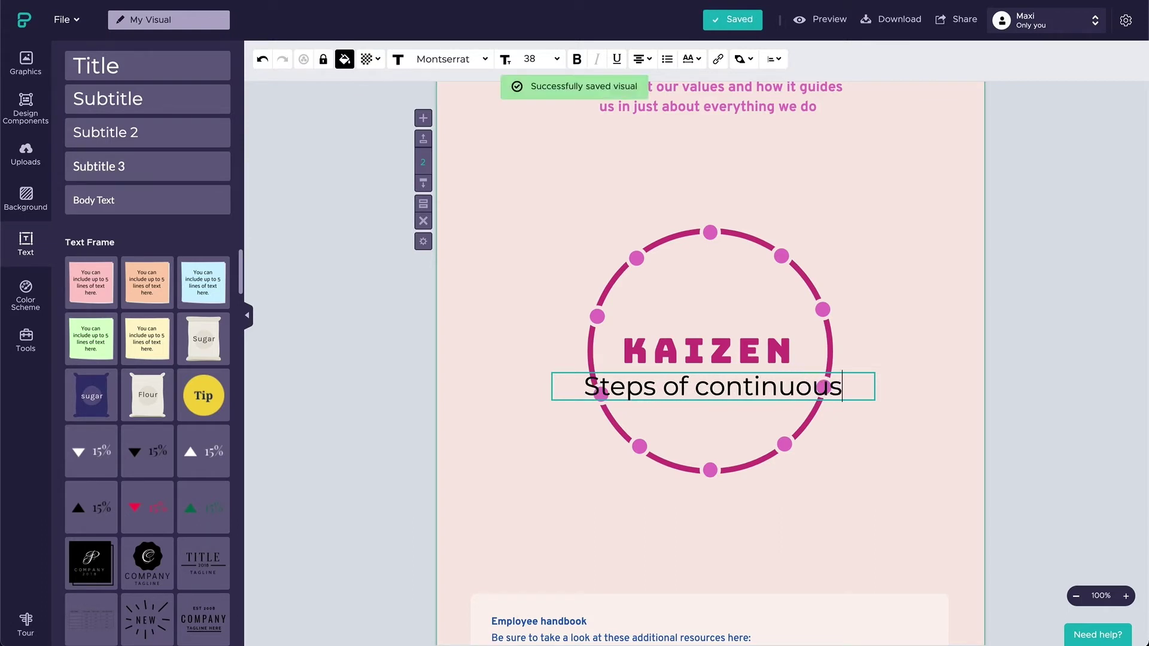
pyautogui.write(' improvement')
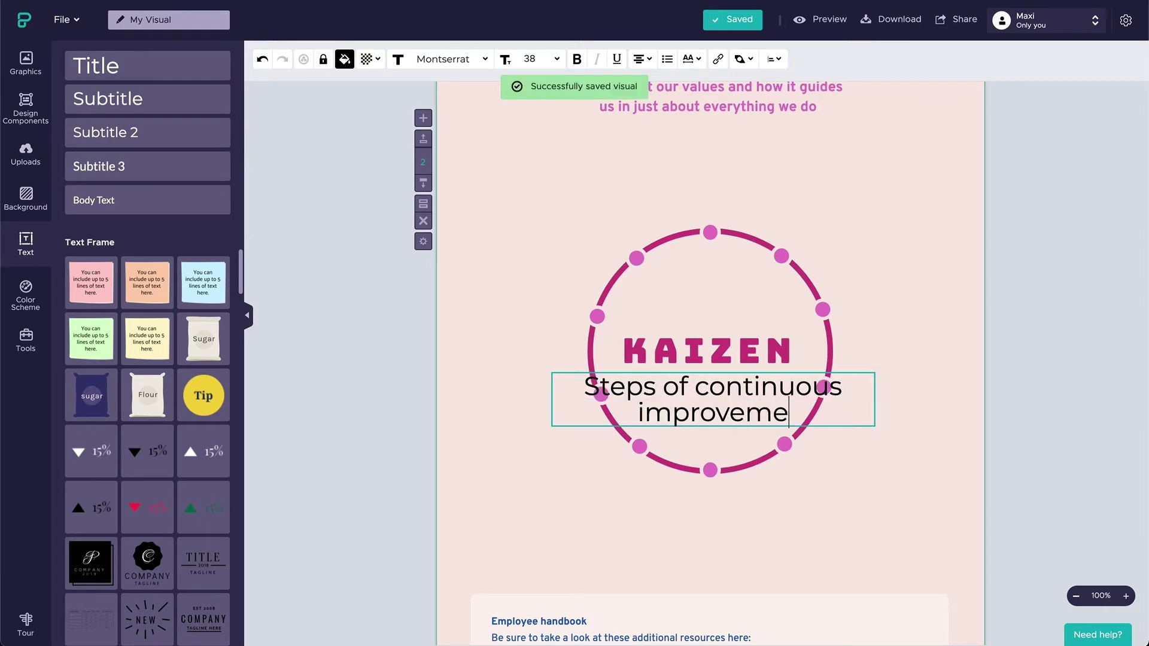
pyautogui.click(935, 420)
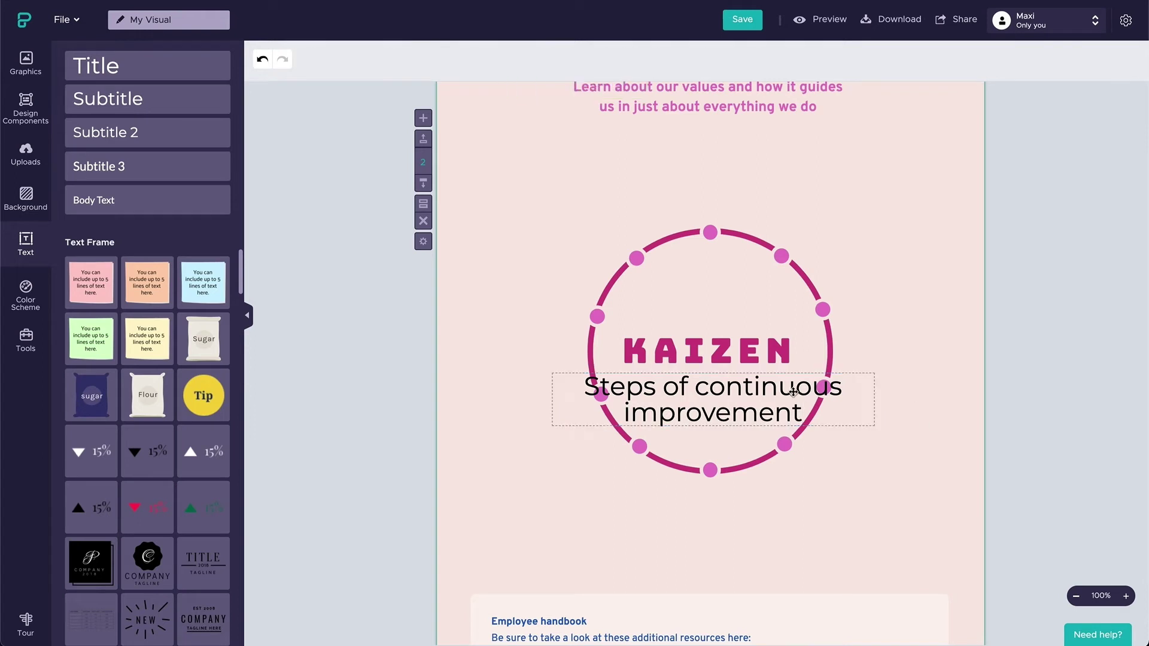
# Step: Set the font size of the "Steps of continuous improvement" subtitle to 16
pyautogui.click(796, 392)
pyautogui.click(557, 58)
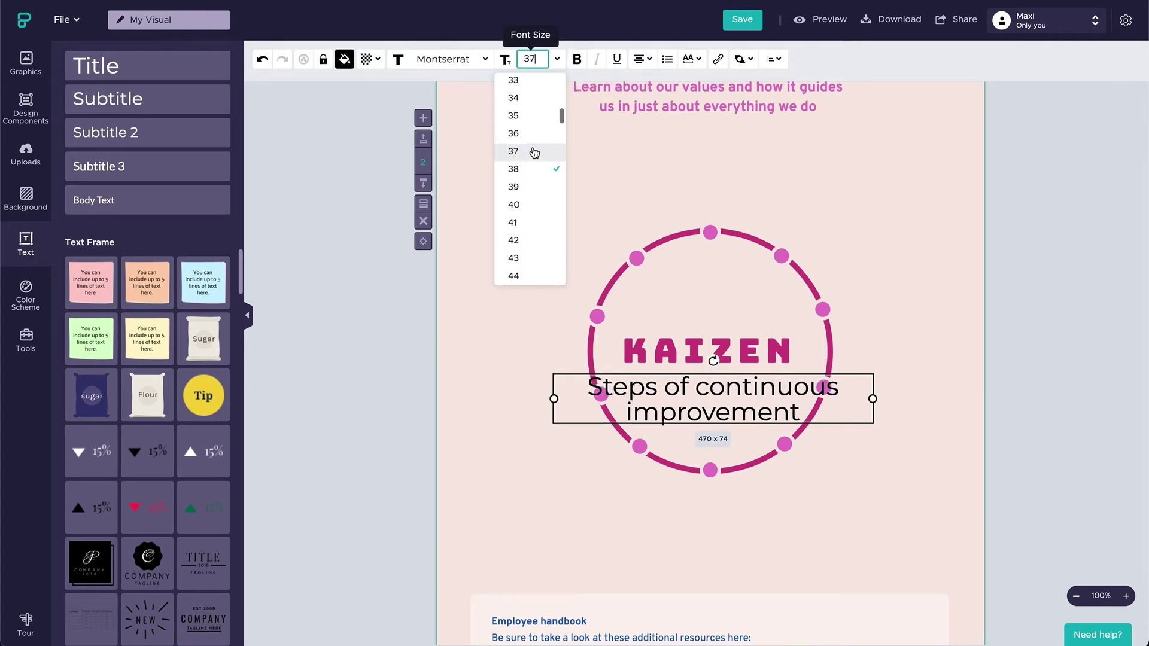
pyautogui.scroll(4, 534, 152)
pyautogui.scroll(3, 532, 152)
pyautogui.click(527, 154)
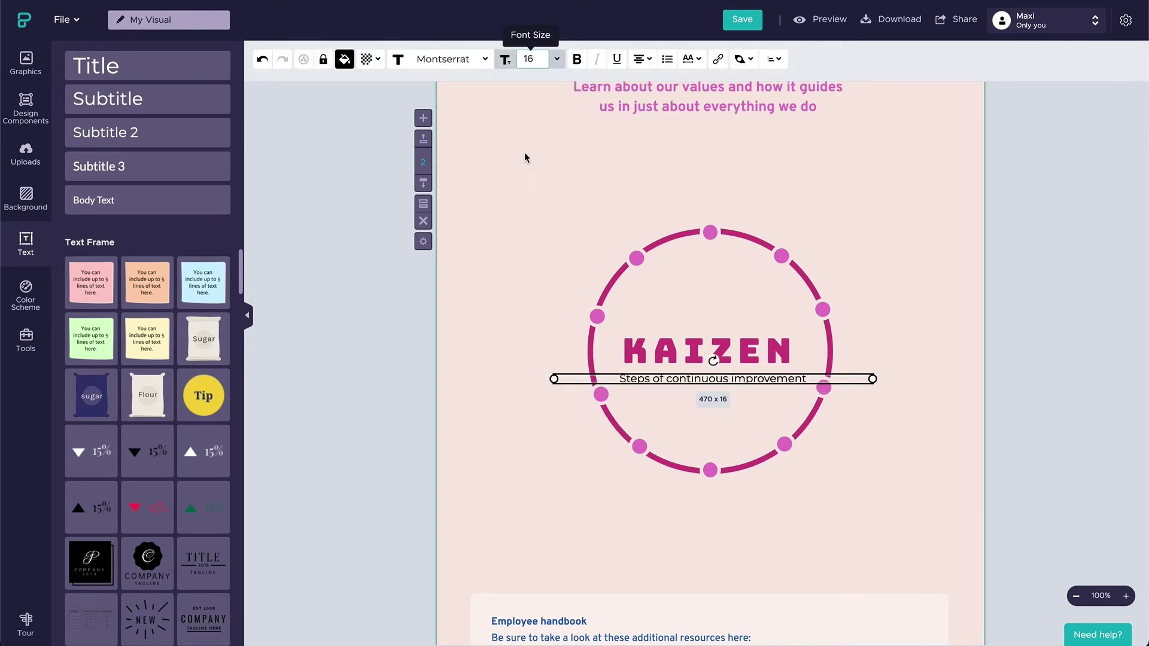
# Step: Set the font of the "Steps of continuous improvement" subtitle to Cabin
pyautogui.click(484, 58)
pyautogui.scroll(10, 463, 175)
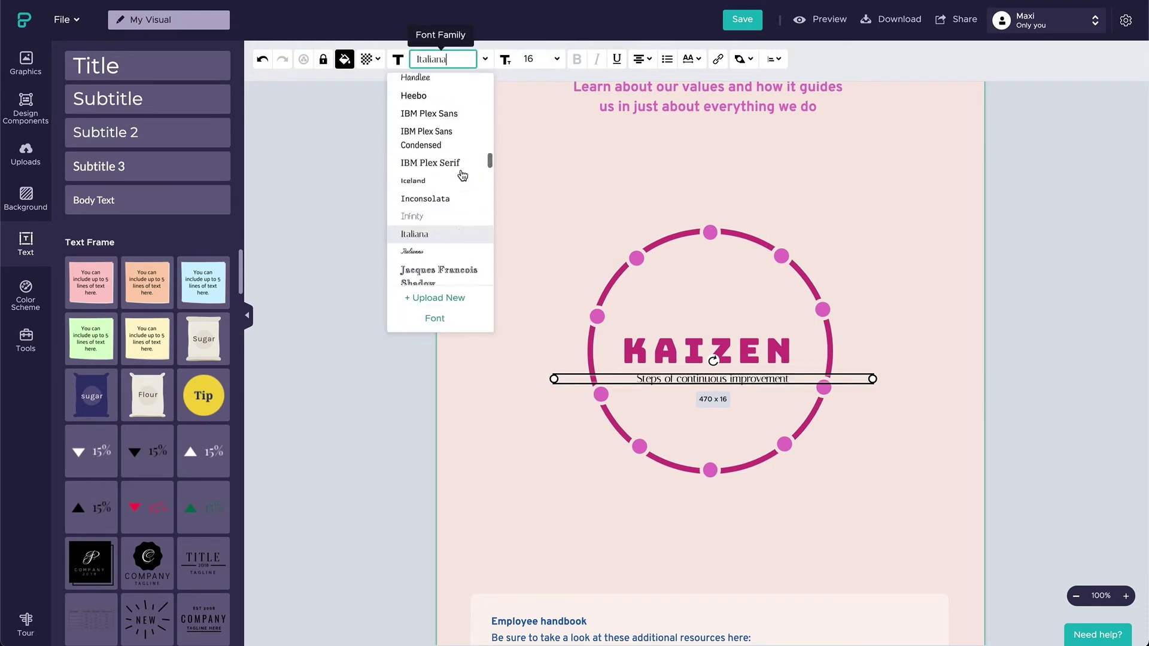
pyautogui.scroll(5, 462, 175)
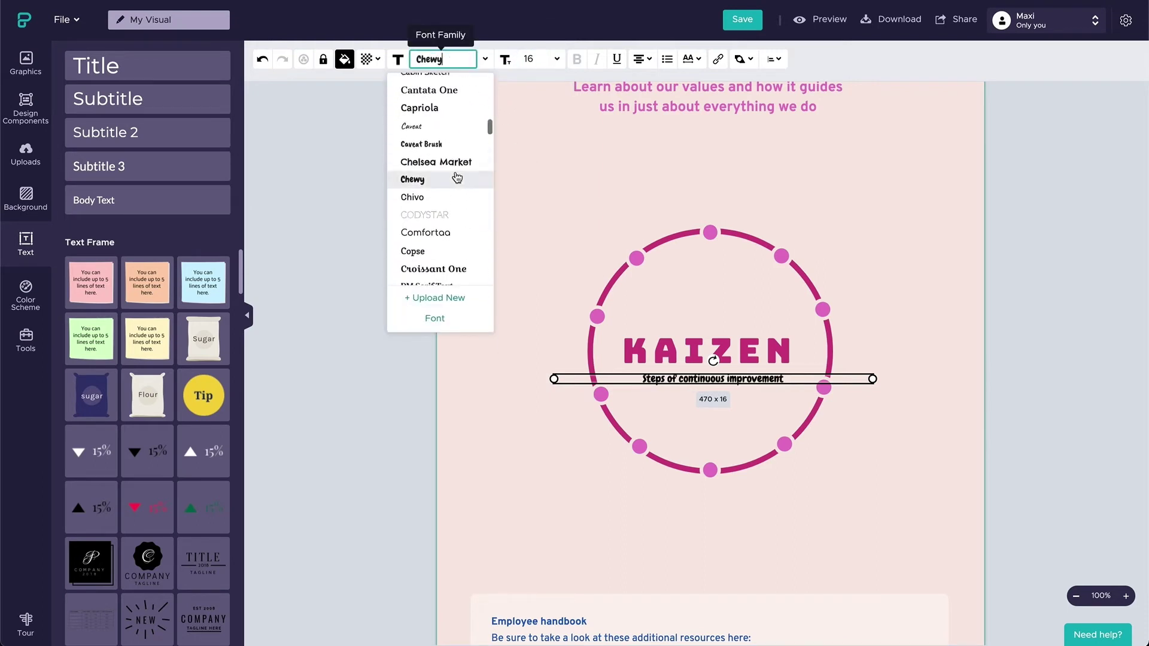
pyautogui.scroll(2, 442, 141)
pyautogui.click(430, 155)
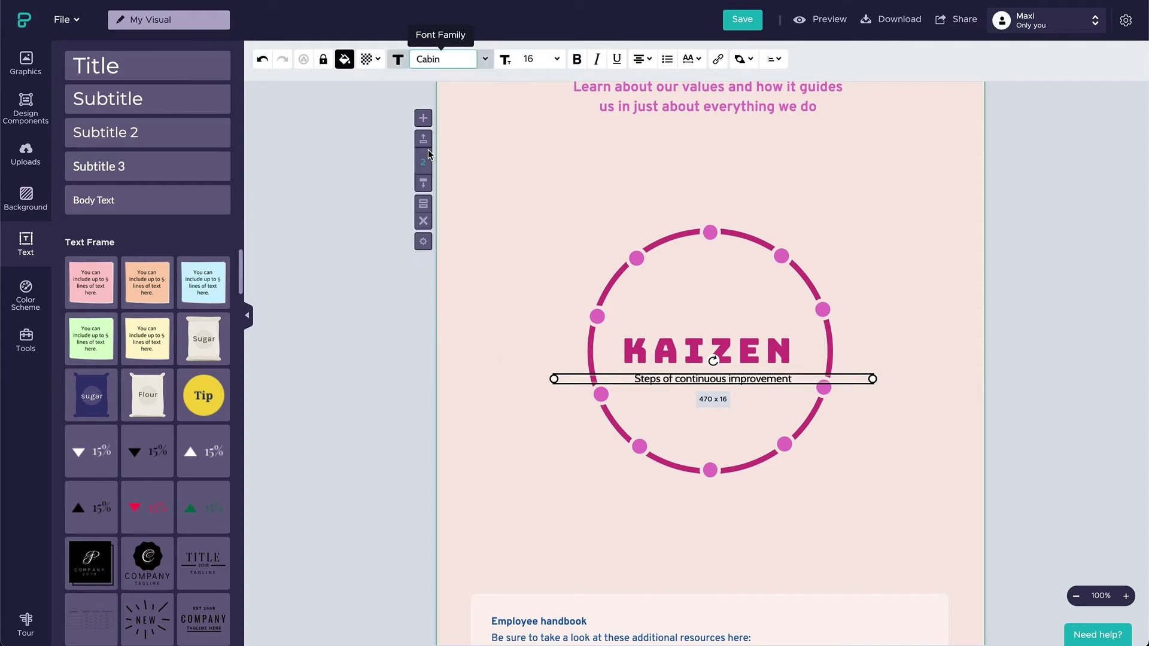
# Step: Color the subtitle dark navy #0D0B6D and narrow its text box so it sits centered slightly lower beneath the KAIZEN title
pyautogui.click(345, 59)
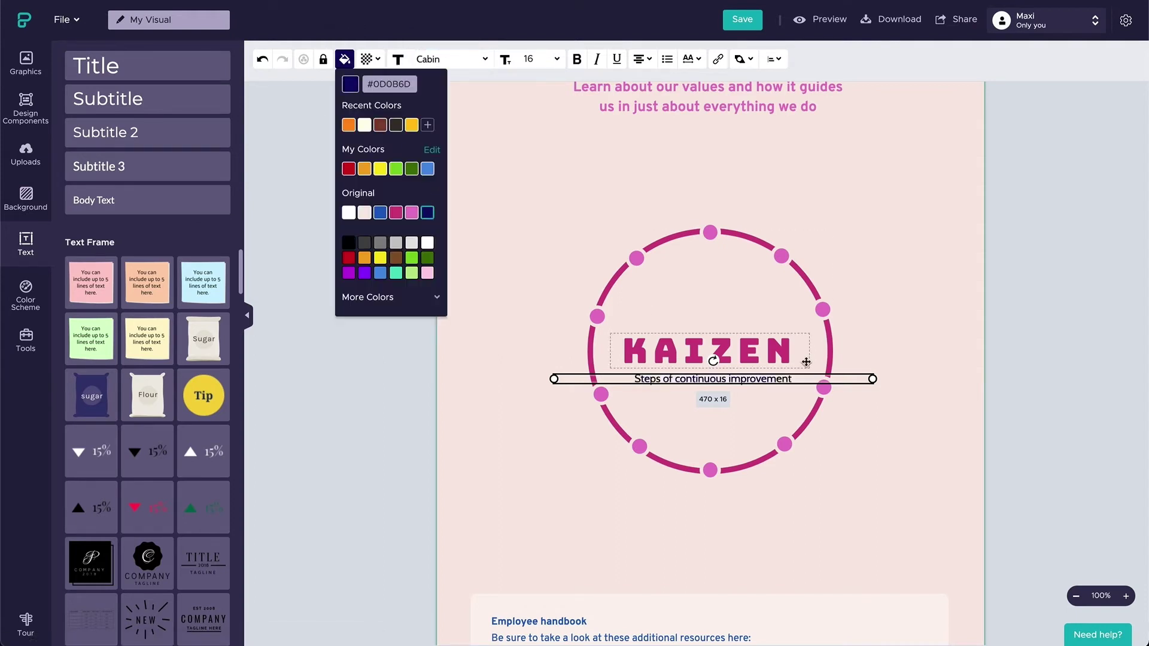
pyautogui.click(873, 379)
pyautogui.moveTo(809, 379); pyautogui.dragTo(757, 392)
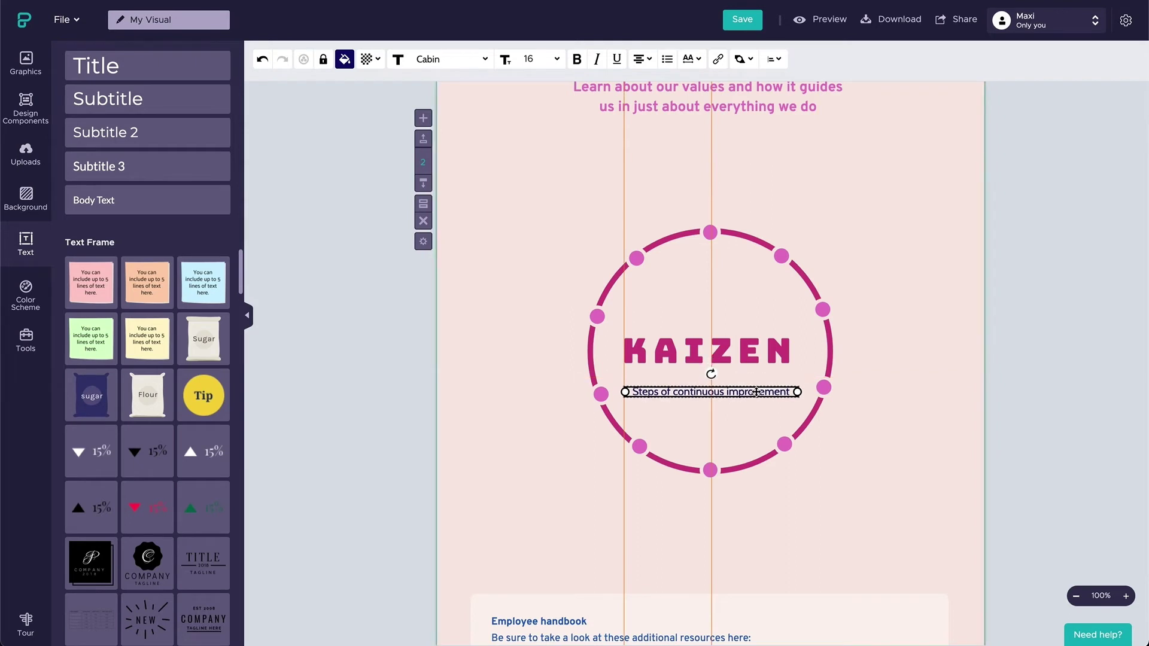
pyautogui.click(886, 428)
# Step: Find a pill shape by searching the icons for "rounded rectangle" and place it about 107 x 39 in size centered above the KAIZEN title
pyautogui.click(19, 64)
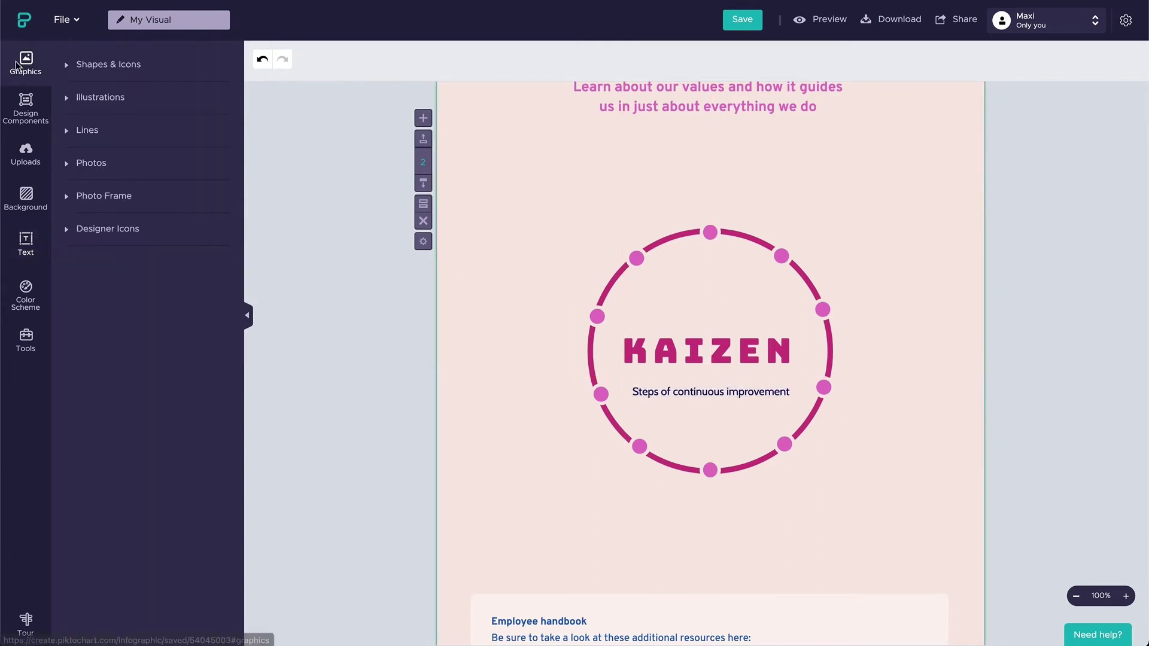
pyautogui.click(108, 65)
pyautogui.click(118, 94)
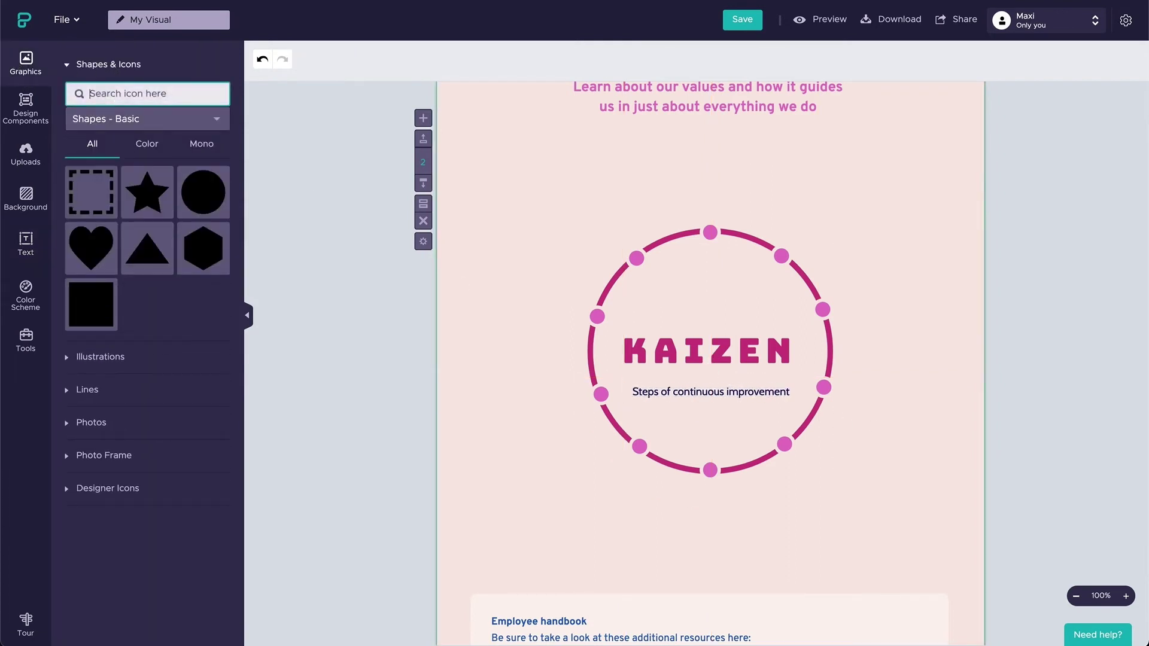
pyautogui.write('rounded rectangle')
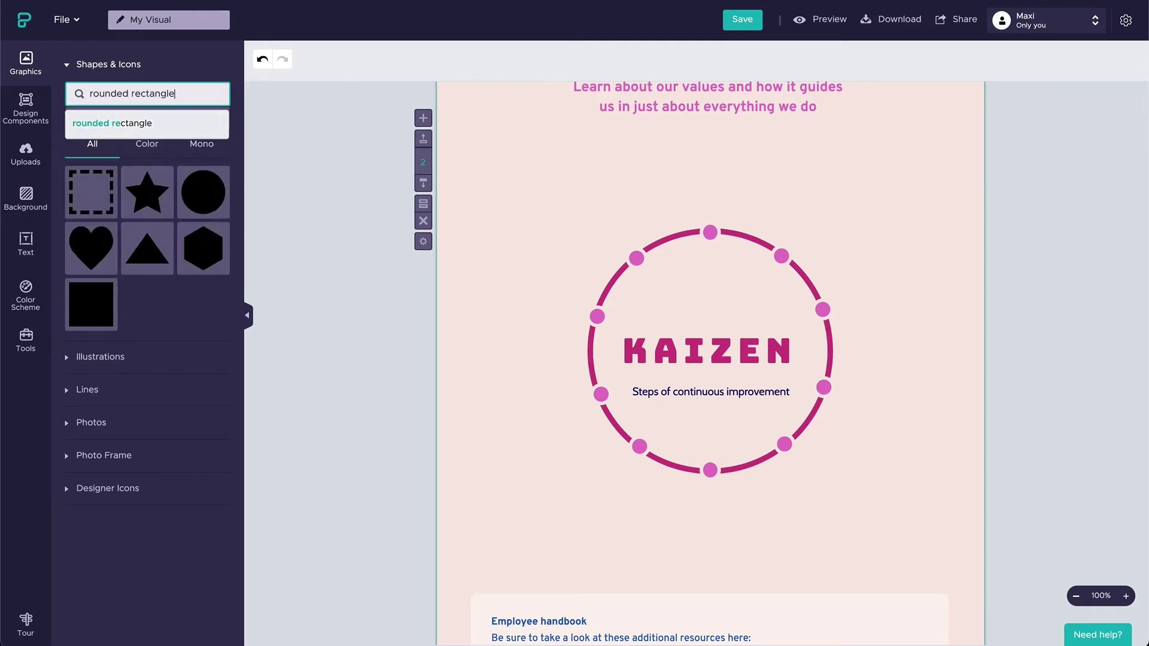
pyautogui.press('Return')
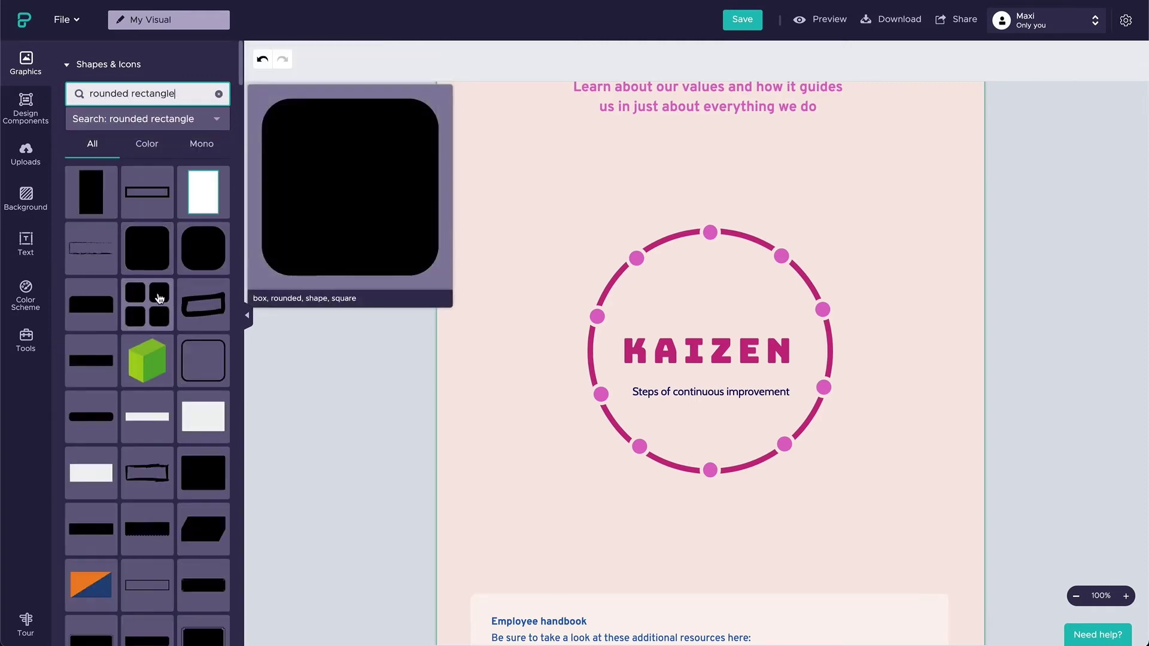
pyautogui.scroll(-10, 160, 298)
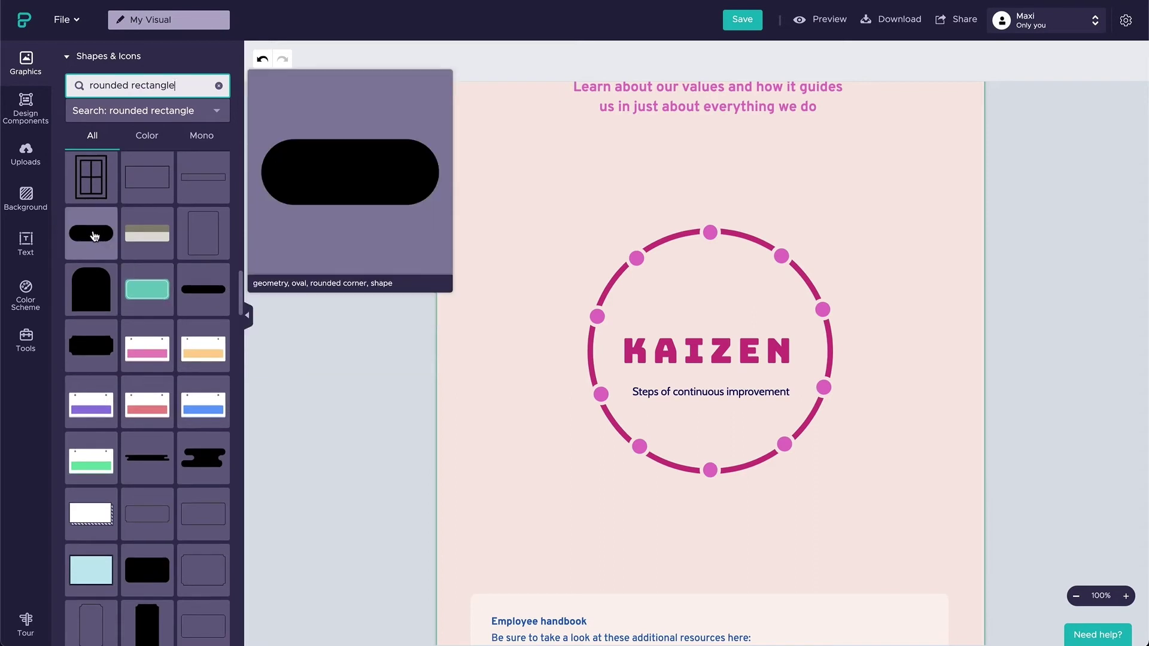
pyautogui.click(92, 235)
pyautogui.moveTo(711, 346); pyautogui.dragTo(744, 309)
pyautogui.click(892, 358)
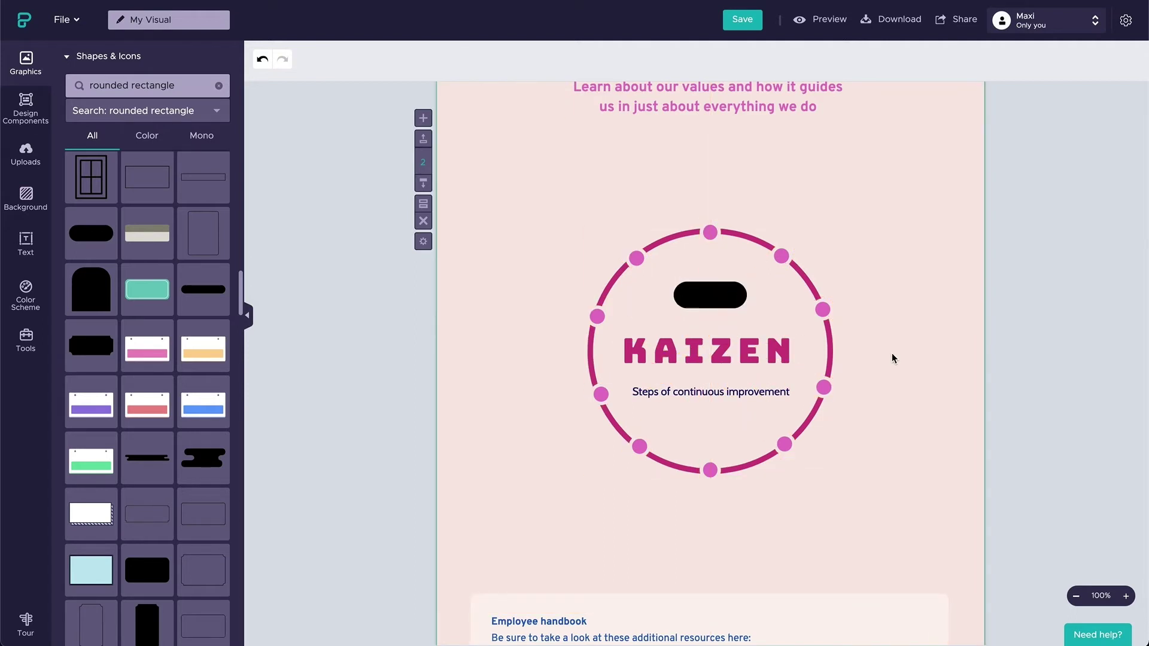
# Step: Recolor the pill shape above the KAIZEN title with the light pink from the original palette
pyautogui.click(725, 292)
pyautogui.click(345, 58)
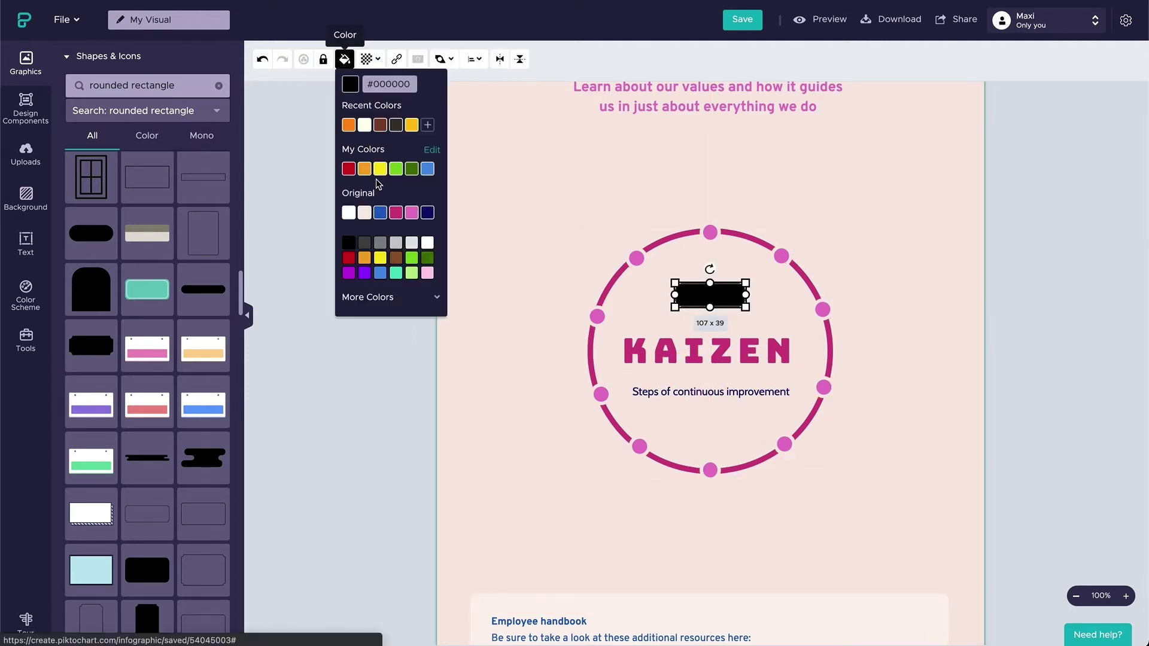
pyautogui.click(411, 213)
pyautogui.click(567, 267)
# Step: Duplicate the KAIZEN title onto the pink pill and set the copy's letter spacing to 0
pyautogui.click(657, 338)
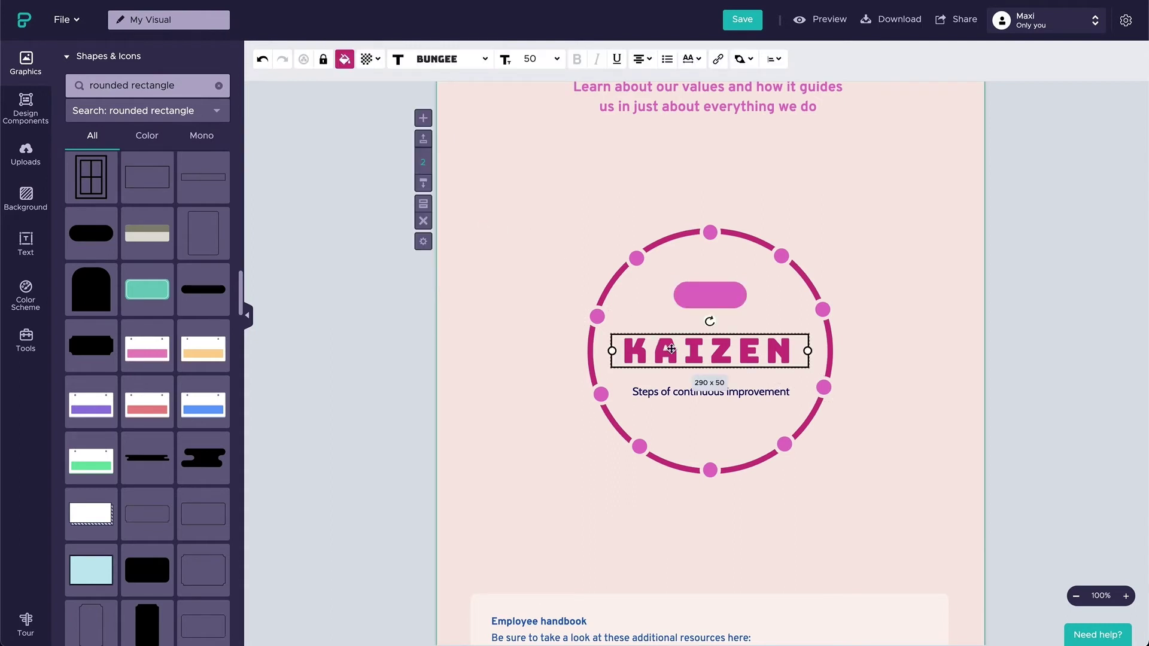
pyautogui.hotkey('ctrl', 'v')
pyautogui.moveTo(714, 353); pyautogui.dragTo(706, 292)
pyautogui.click(691, 59)
pyautogui.moveTo(683, 86); pyautogui.dragTo(652, 86)
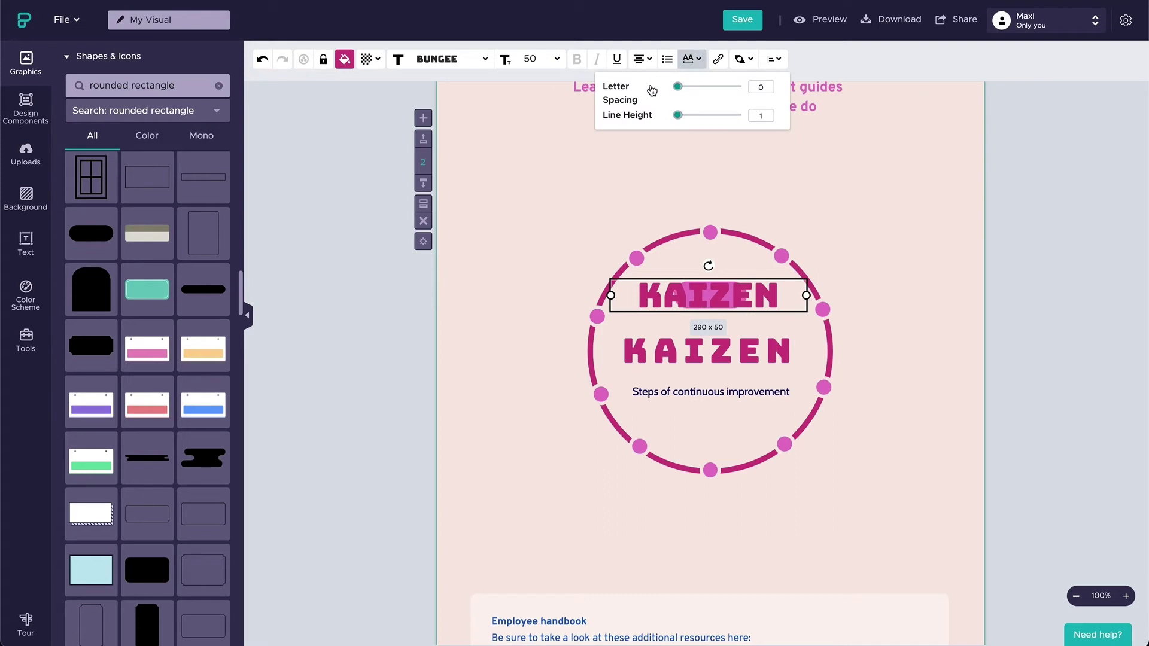
# Step: Set the copied title's font size to 16 and fit its text box, about 126 wide, centered on the pill
pyautogui.click(531, 59)
pyautogui.write('16')
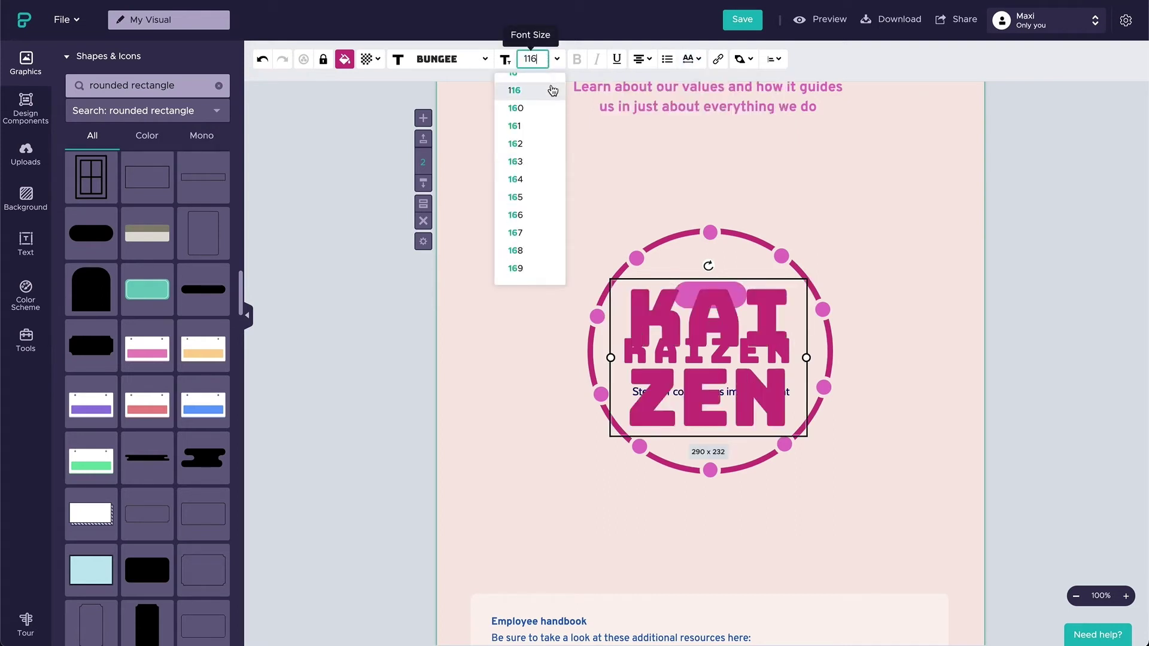
pyautogui.scroll(1, 552, 90)
pyautogui.click(537, 91)
pyautogui.moveTo(723, 281); pyautogui.dragTo(725, 293)
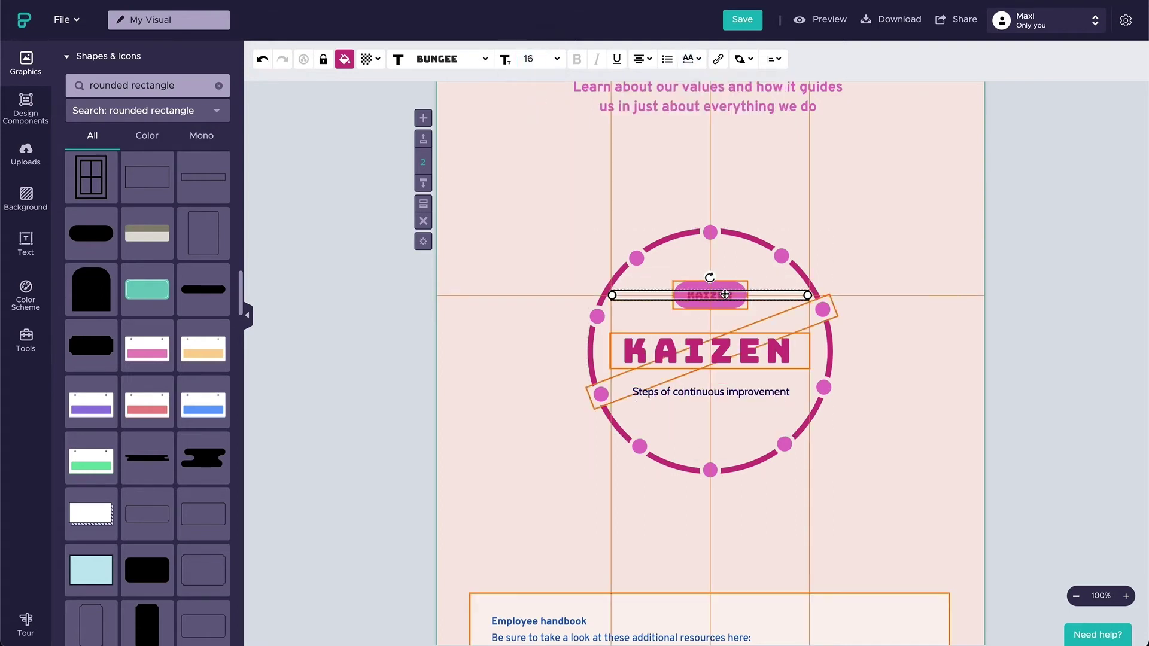
pyautogui.moveTo(807, 295); pyautogui.dragTo(755, 295)
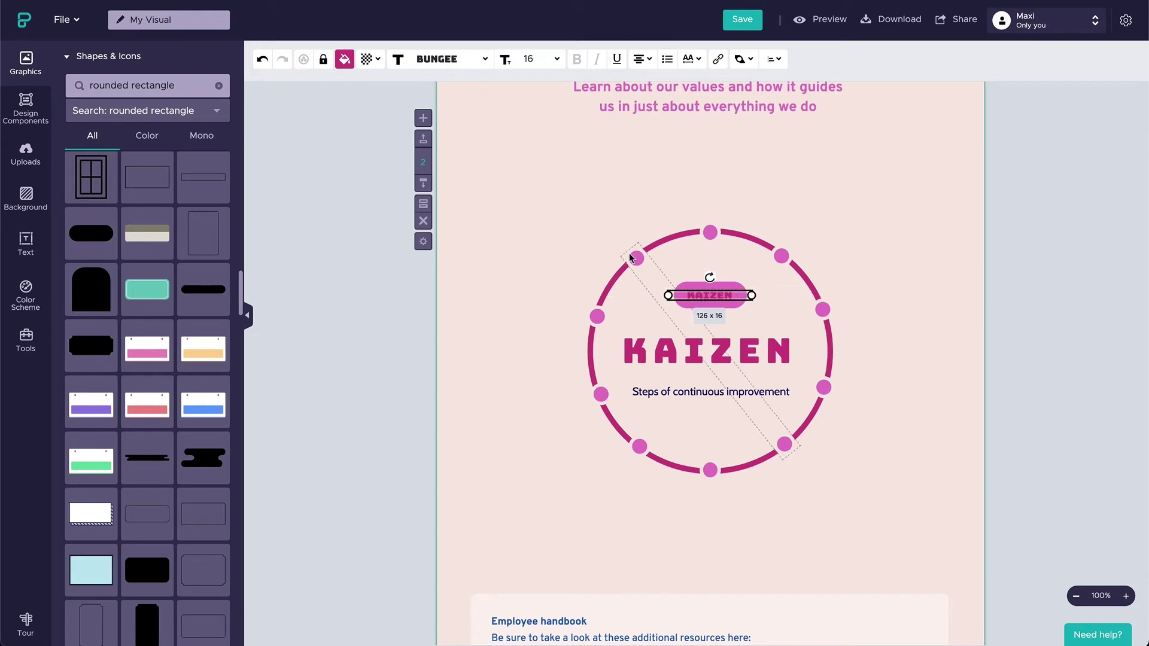
# Step: Color the pill's text white #FFFFFF and replace it with "2-5 DAYS"
pyautogui.click(345, 58)
pyautogui.click(348, 213)
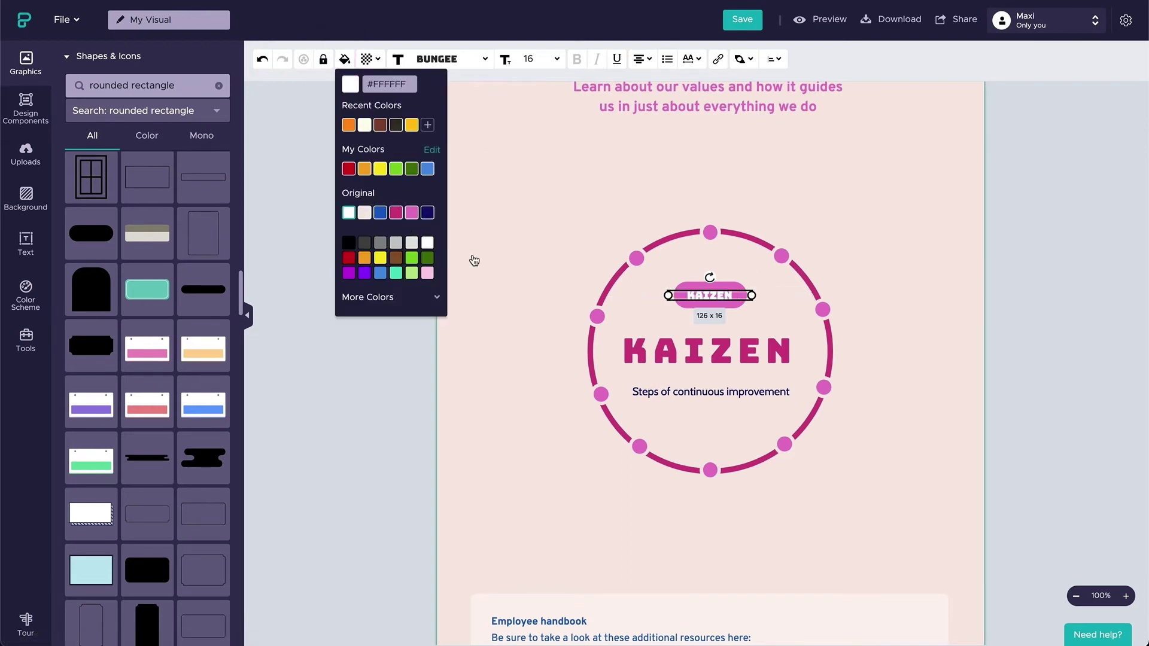
pyautogui.click(732, 298)
pyautogui.doubleClick(718, 295)
pyautogui.write('2-5 DAYS')
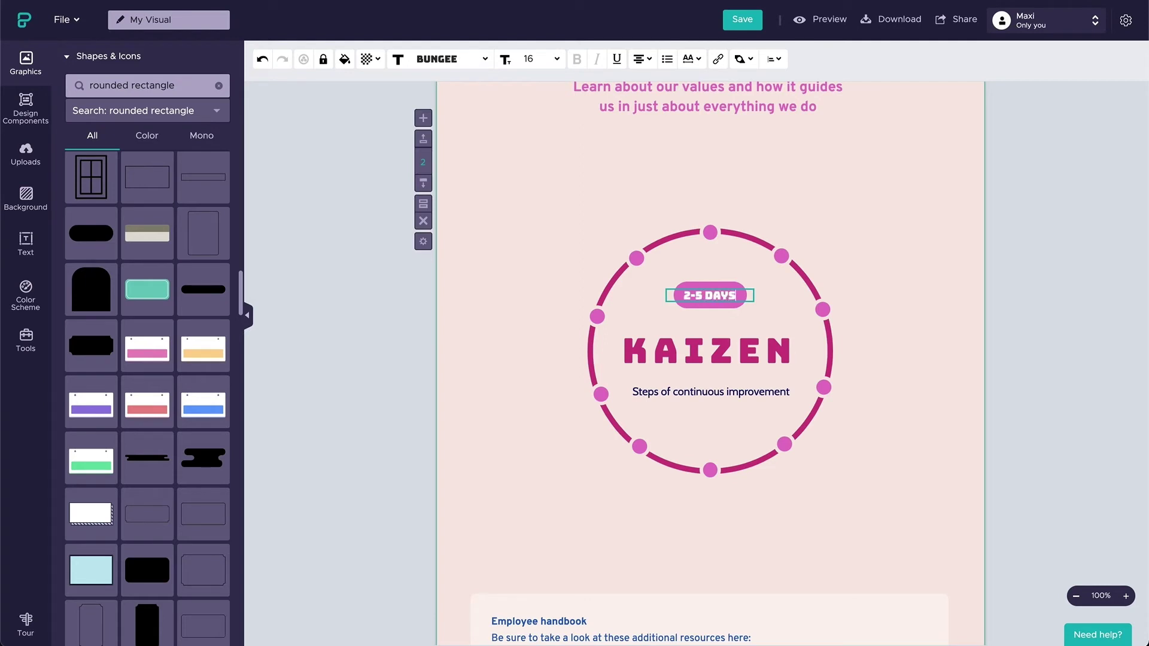
# Step: Group the "2-5 DAYS" text with its pink pill
pyautogui.click(708, 298)
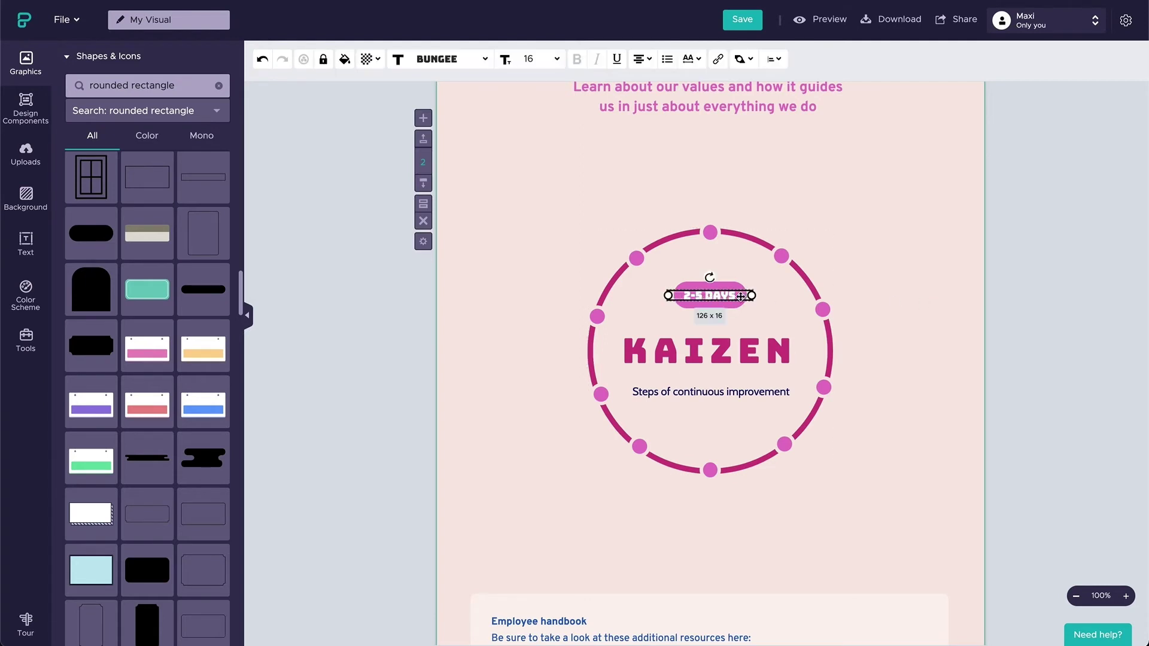
pyautogui.click(708, 287)
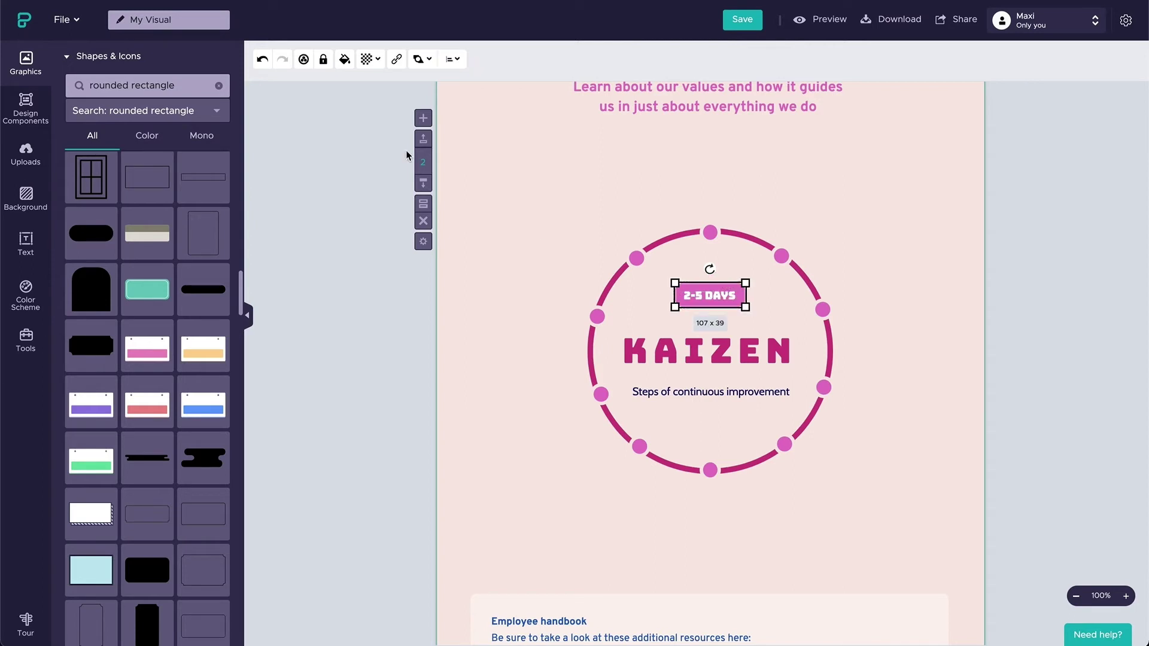
pyautogui.click(304, 60)
pyautogui.click(503, 182)
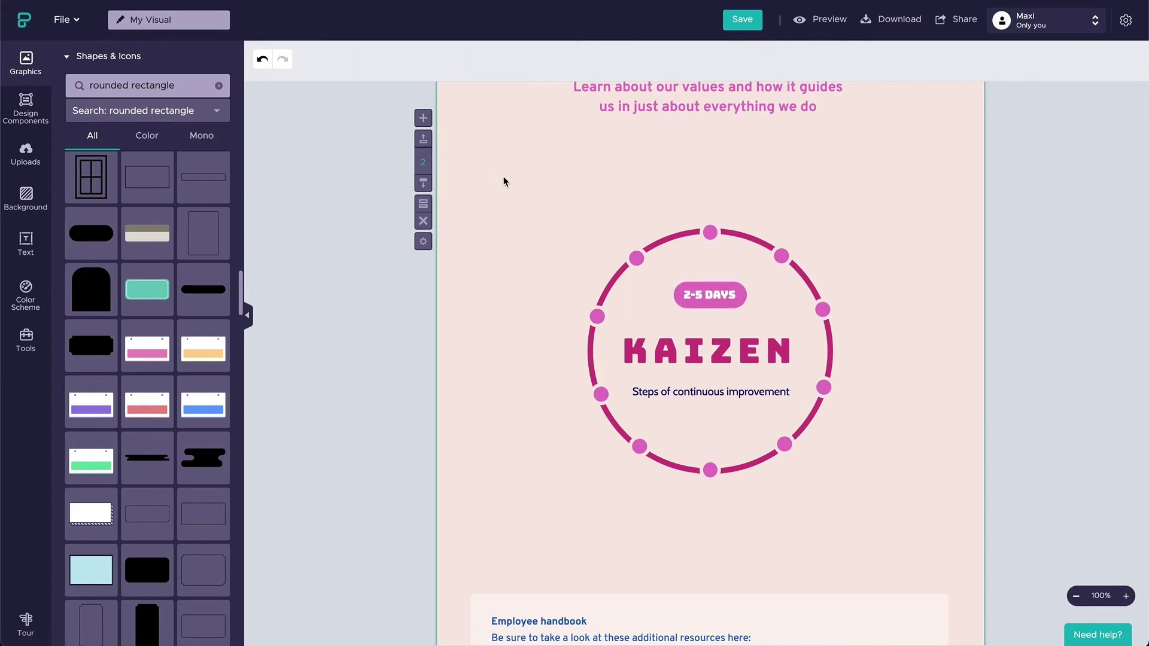
# Step: Replace the icon search with "document"
pyautogui.click(219, 86)
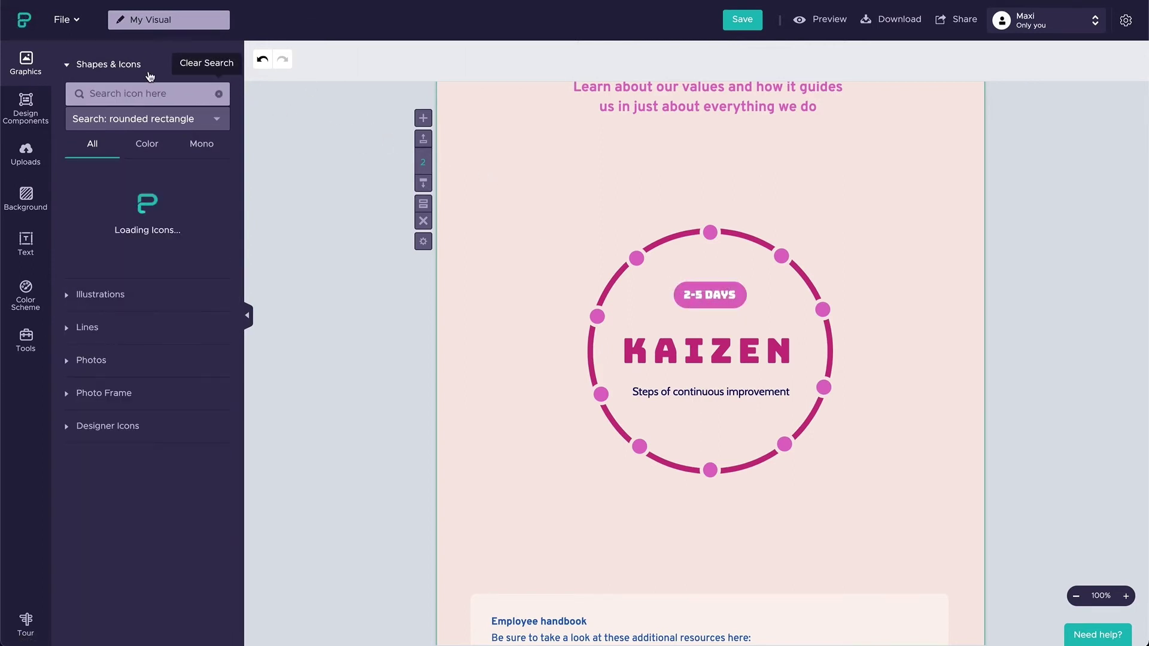
pyautogui.click(141, 97)
pyautogui.write('Docunebn')
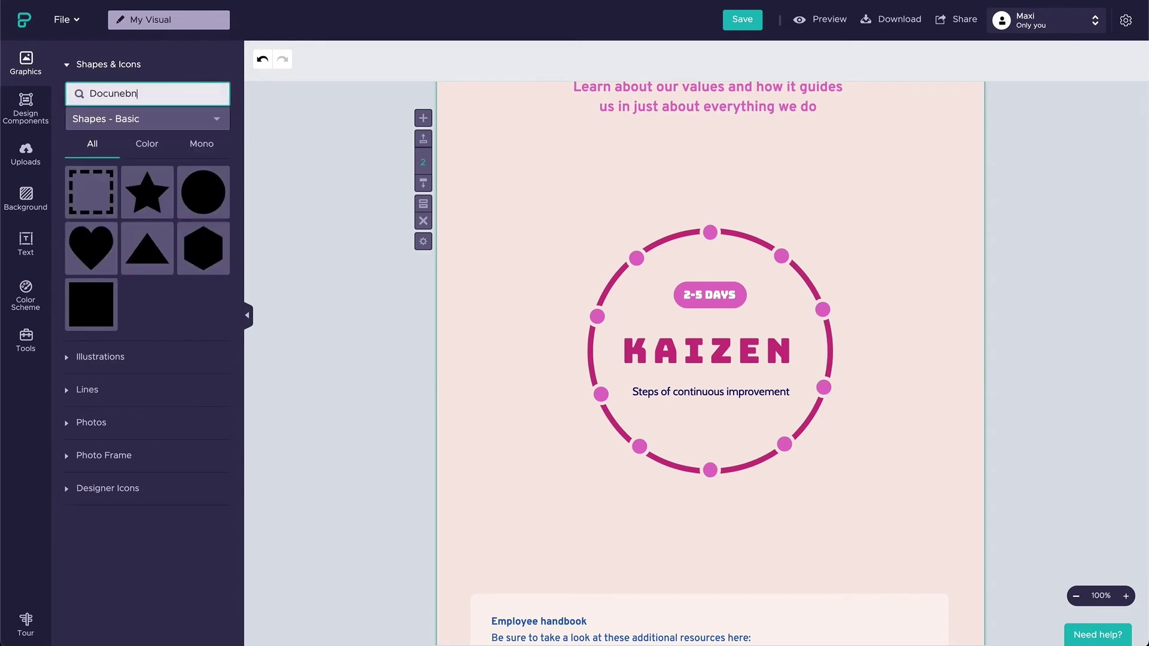
pyautogui.press('BackSpace')
pyautogui.press('BackSpace')
pyautogui.press('BackSpace')
pyautogui.press('BackSpace')
pyautogui.write('ment')
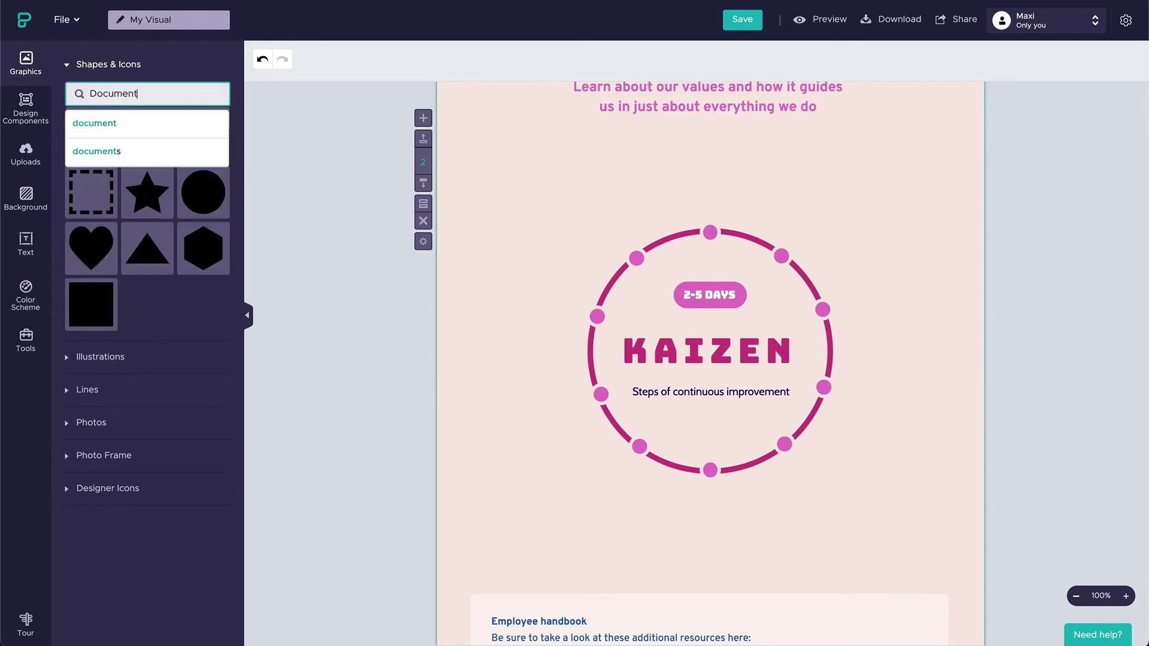
pyautogui.click(144, 123)
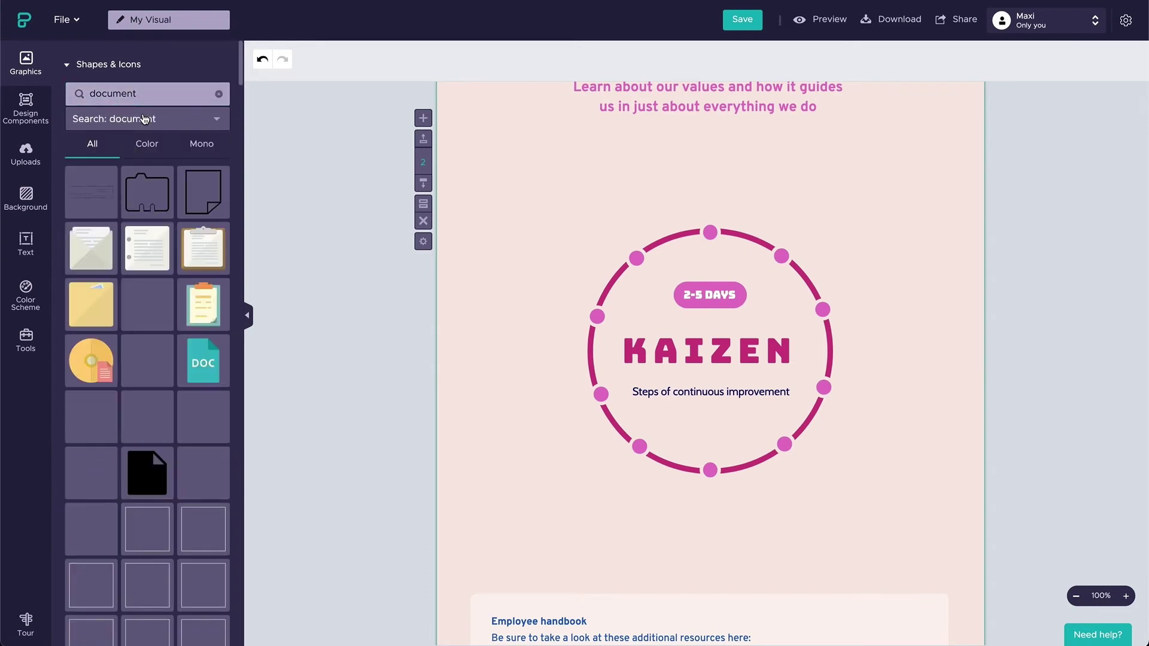
# Step: Insert the clipboard icon with a lined document, sized about 41 x 62, above the ring's top dot
pyautogui.scroll(-10, 153, 258)
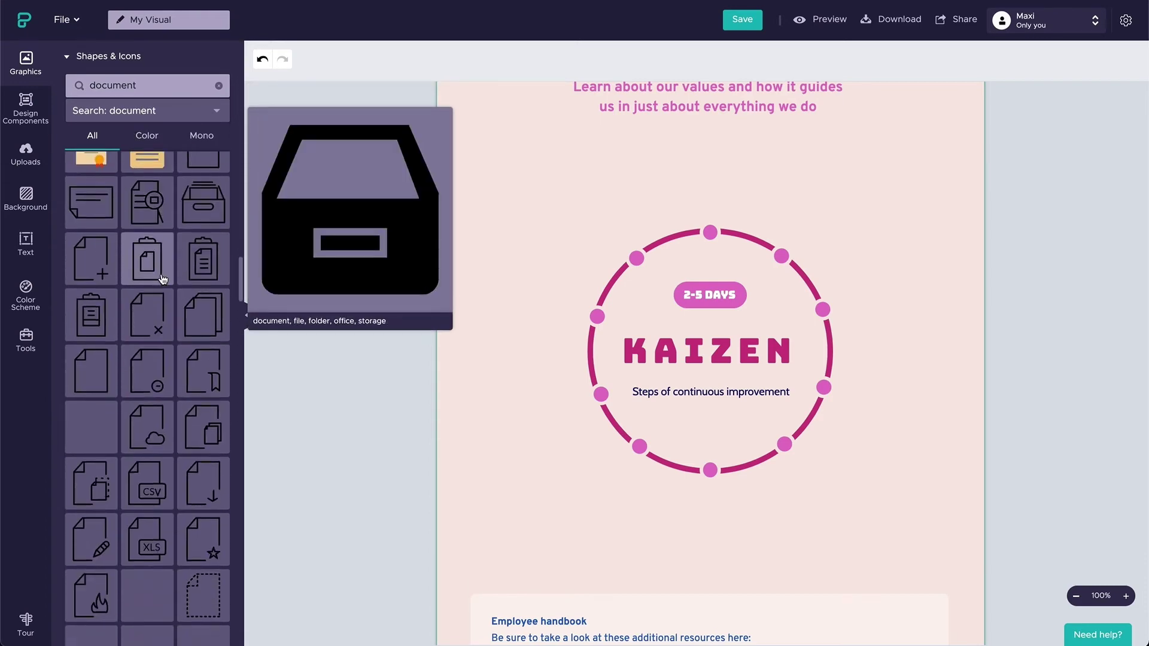
pyautogui.moveTo(163, 280)
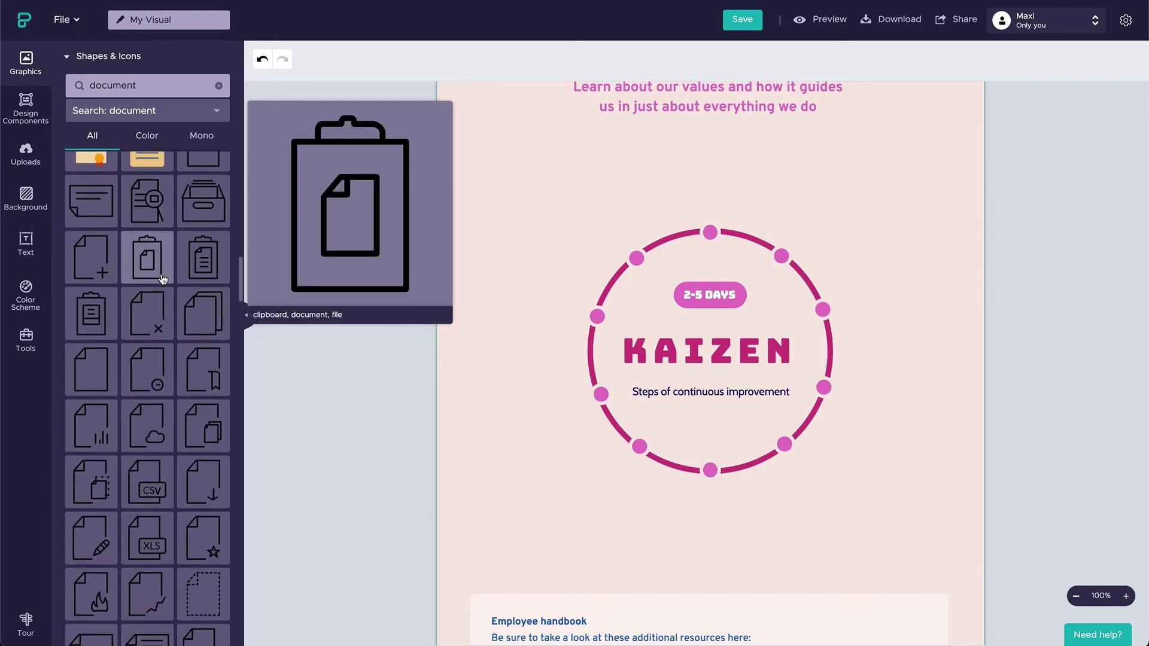
pyautogui.click(208, 274)
pyautogui.moveTo(725, 354); pyautogui.dragTo(725, 171)
pyautogui.moveTo(740, 127); pyautogui.dragTo(713, 187)
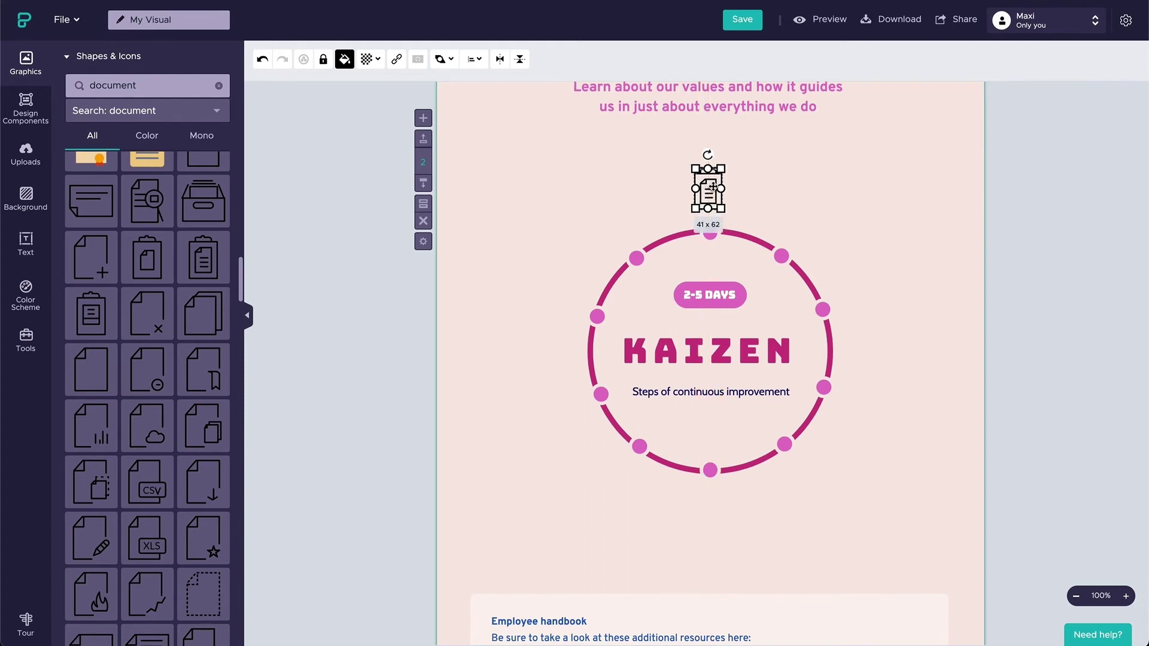
# Step: Color the clipboard icon dark navy from the original palette and nudge it into line above the ring's top dot
pyautogui.click(345, 58)
pyautogui.moveTo(710, 192); pyautogui.dragTo(712, 193)
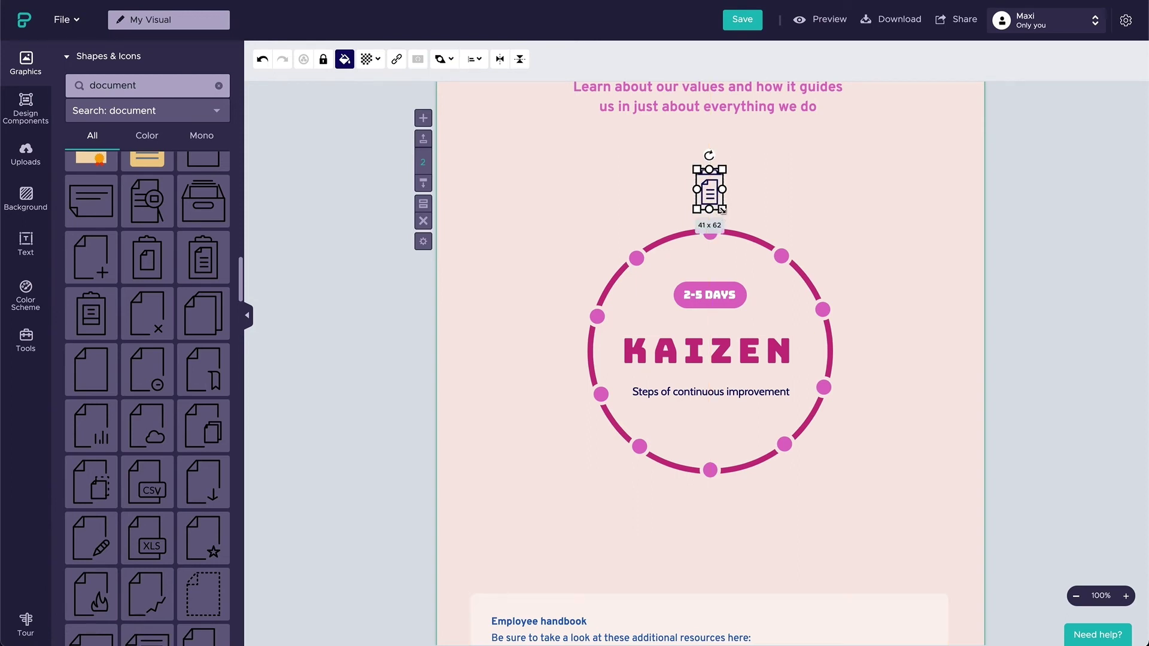
pyautogui.click(474, 210)
# Step: Add a basic circle shape and shrink it to about 44 x 44 over the lower part of the clipboard icon
pyautogui.click(219, 86)
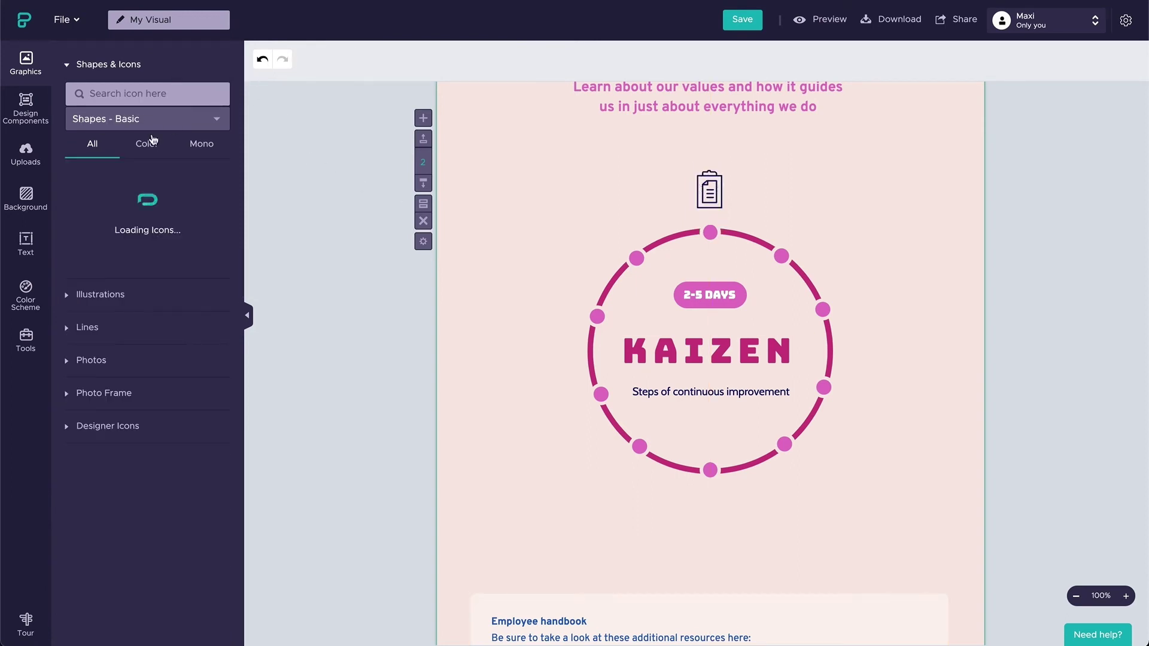
pyautogui.click(203, 192)
pyautogui.moveTo(700, 359); pyautogui.dragTo(699, 207)
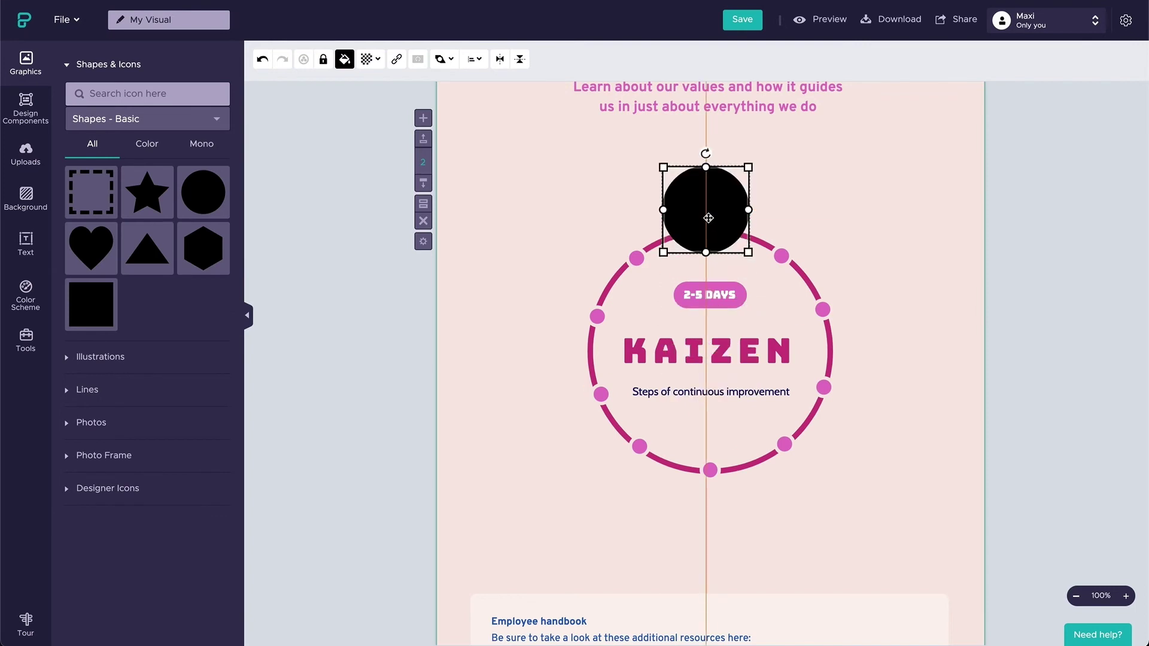
pyautogui.moveTo(752, 159); pyautogui.dragTo(719, 191)
# Step: Color the small circle over the clipboard icon white and reduce it to about 35 x 35
pyautogui.click(345, 59)
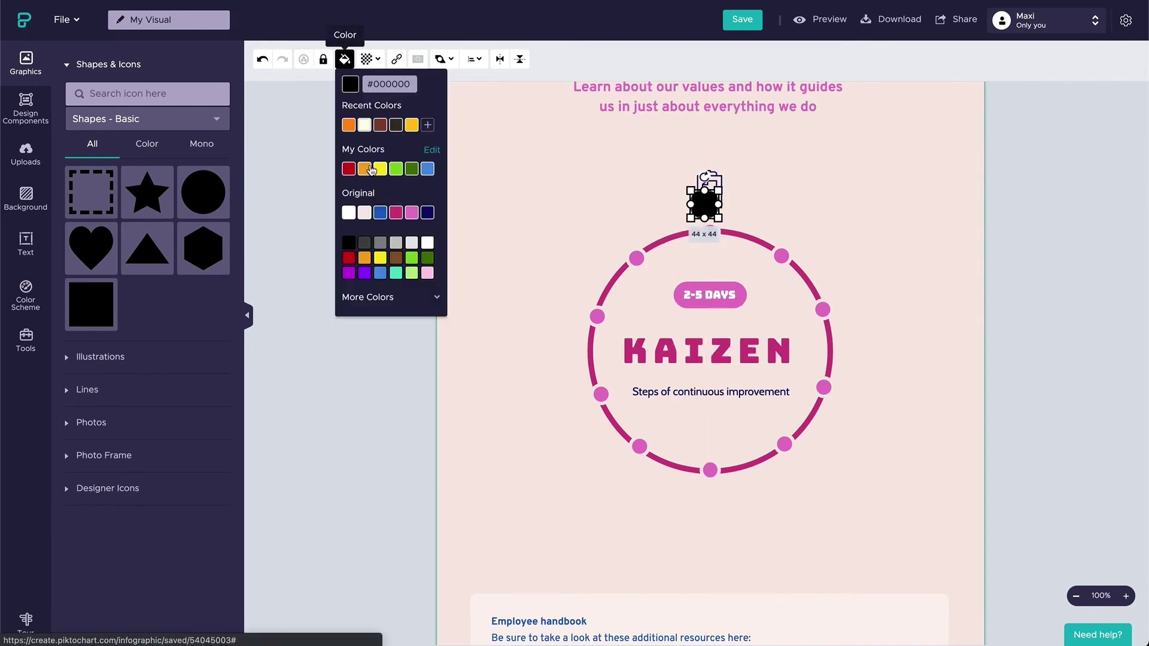
pyautogui.click(349, 212)
pyautogui.click(442, 58)
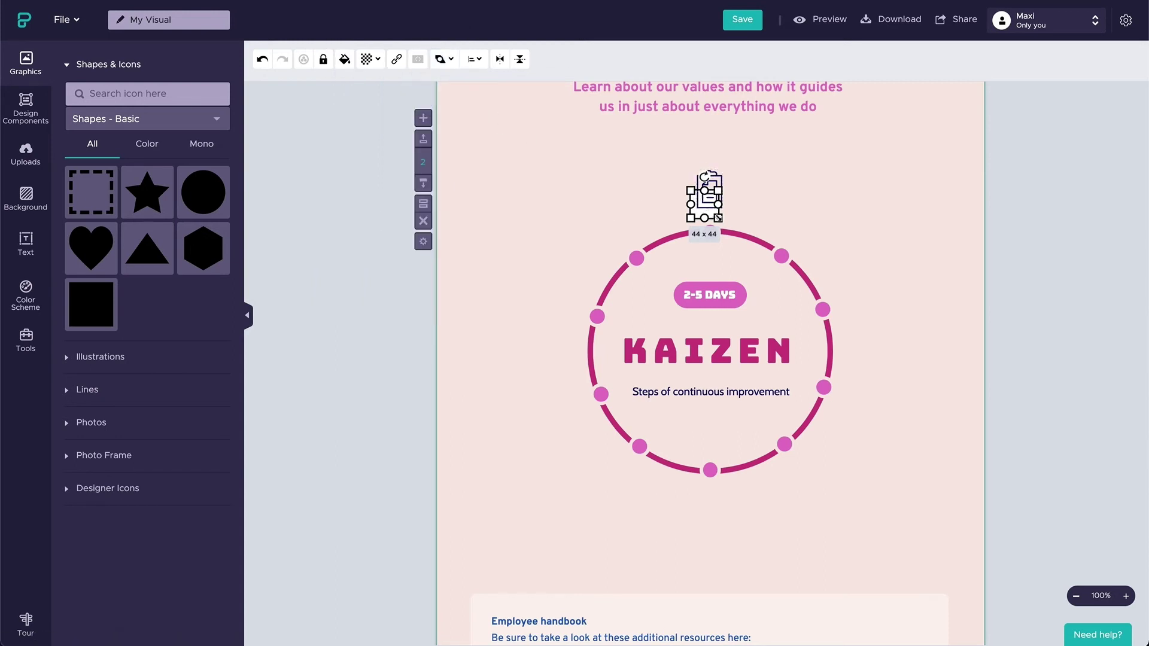
pyautogui.moveTo(718, 218); pyautogui.dragTo(712, 213)
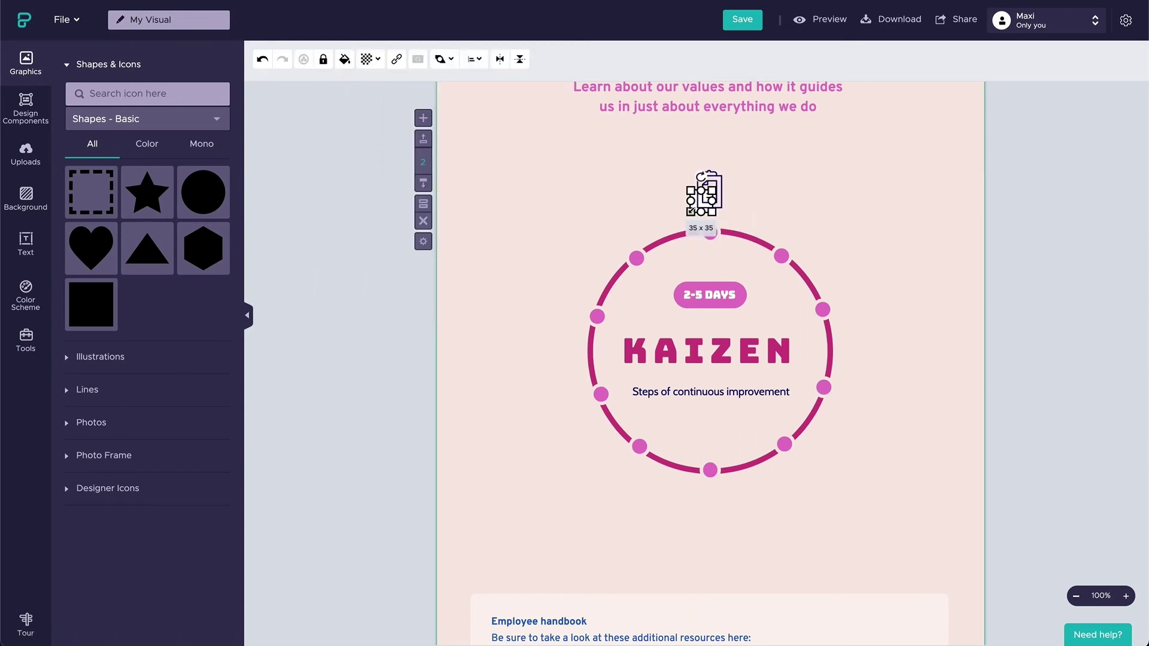
# Step: Copy the subtitle text beside the clipboard icon above the ring and change the copy to "Document daily"
pyautogui.click(794, 218)
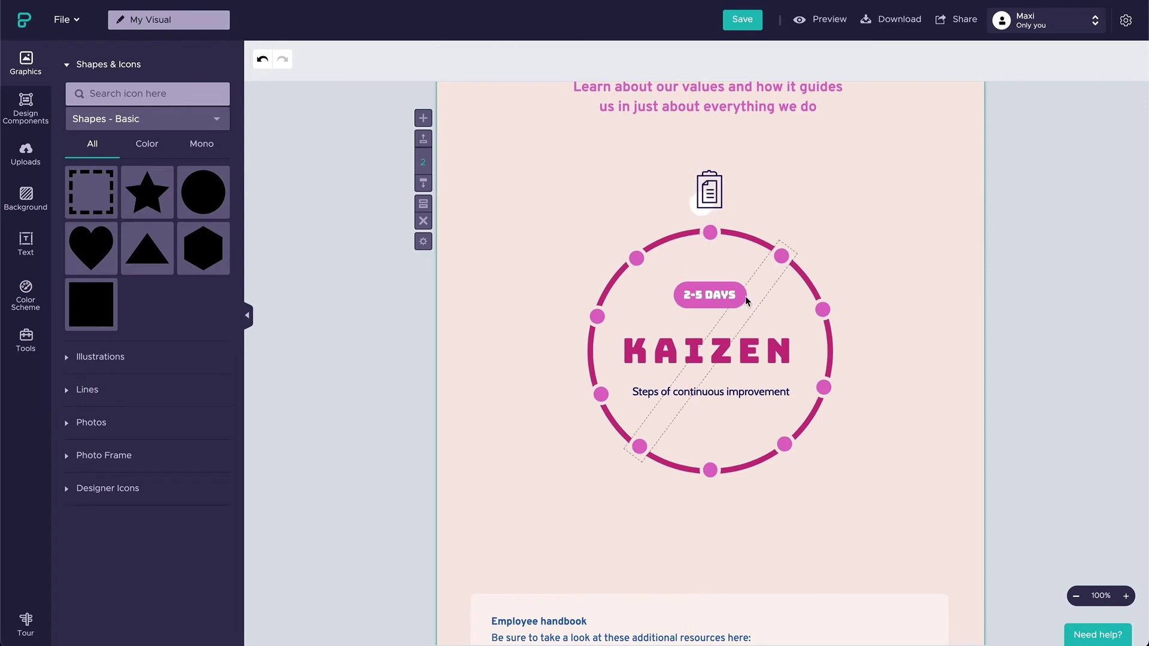
pyautogui.moveTo(692, 392); pyautogui.dragTo(791, 178)
pyautogui.write('Document daily')
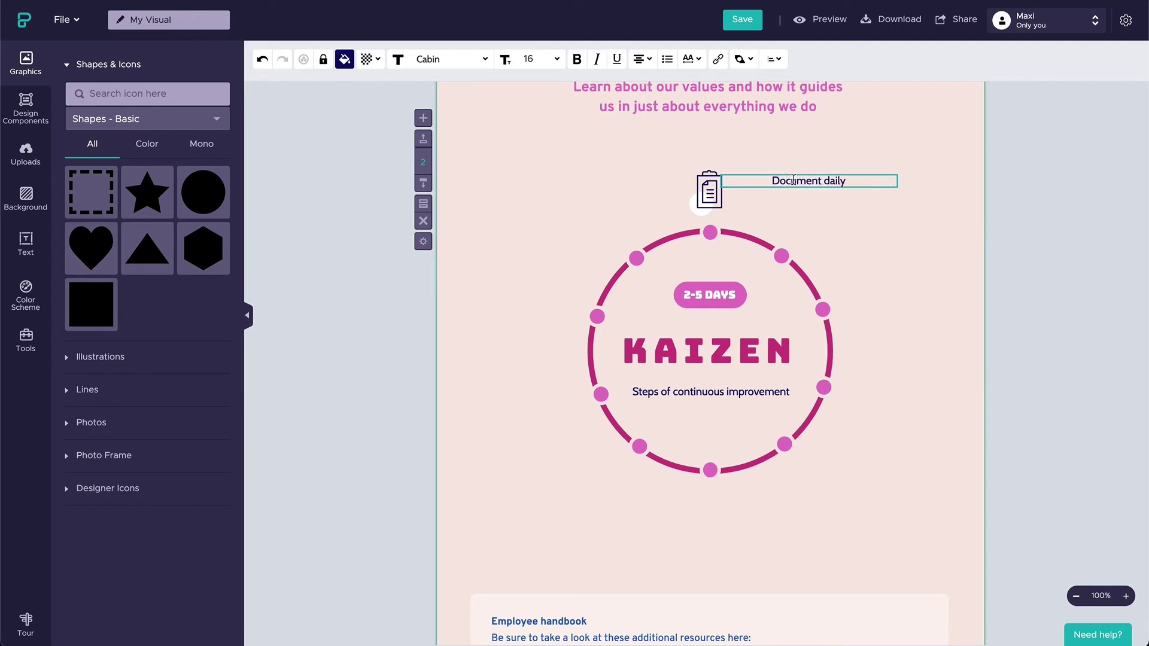
pyautogui.click(820, 212)
pyautogui.click(808, 182)
# Step: Left-align the "Document daily" label and narrow its text box so the two words wrap onto separate lines
pyautogui.moveTo(639, 68)
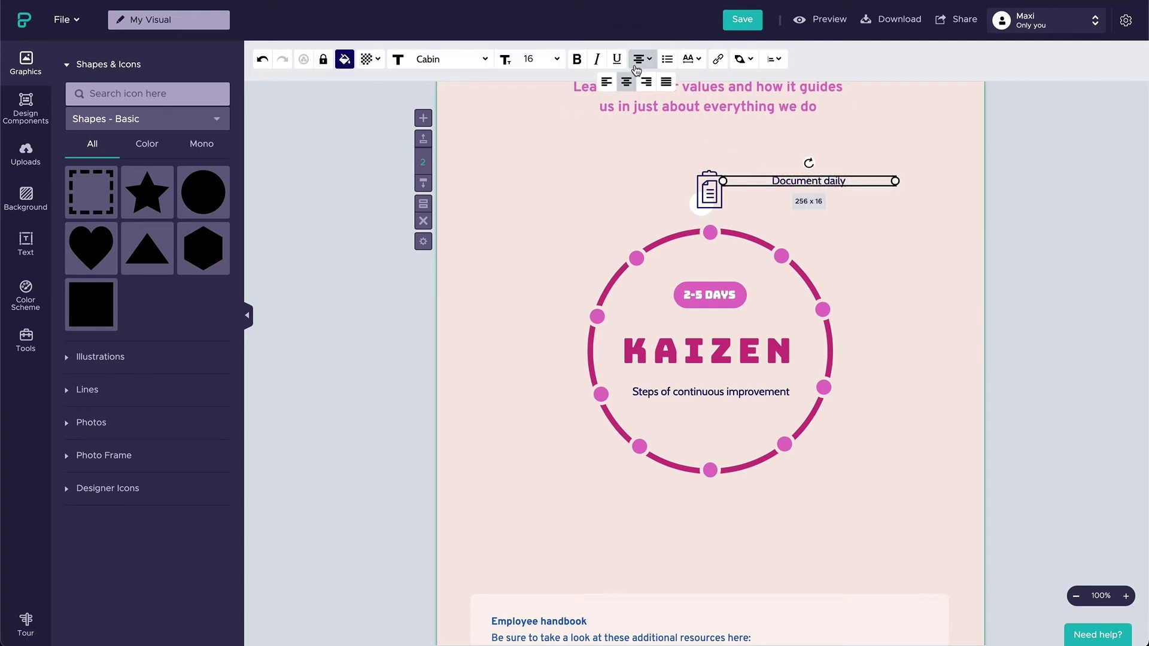
pyautogui.click(606, 81)
pyautogui.moveTo(894, 181); pyautogui.dragTo(769, 192)
pyautogui.click(823, 233)
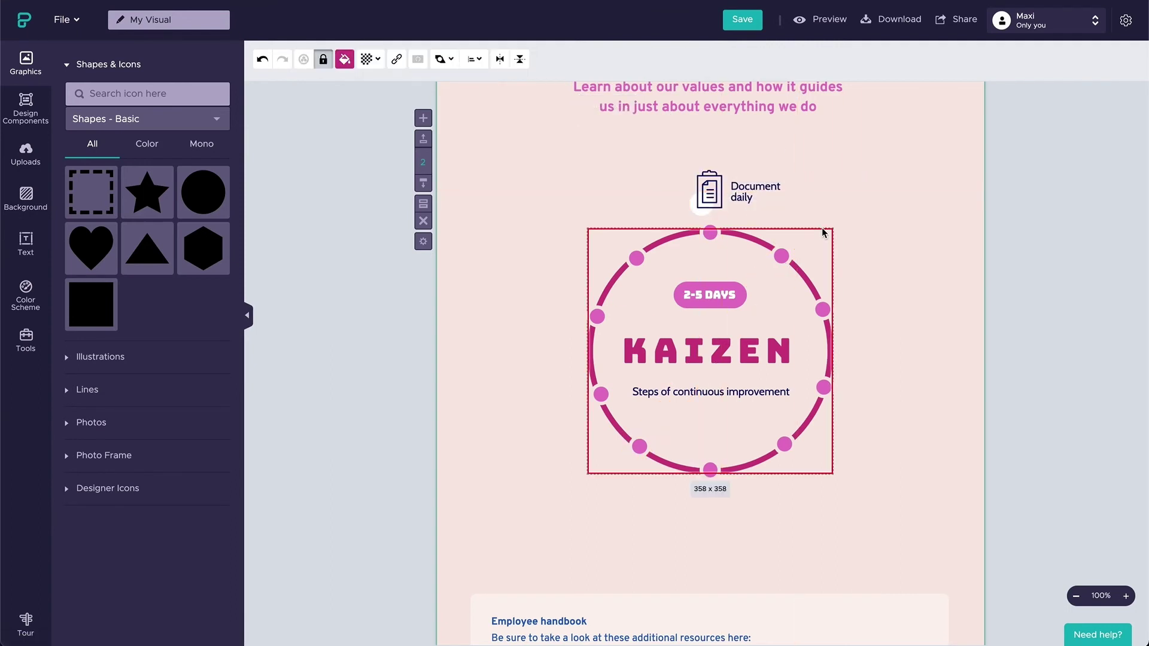
pyautogui.click(873, 233)
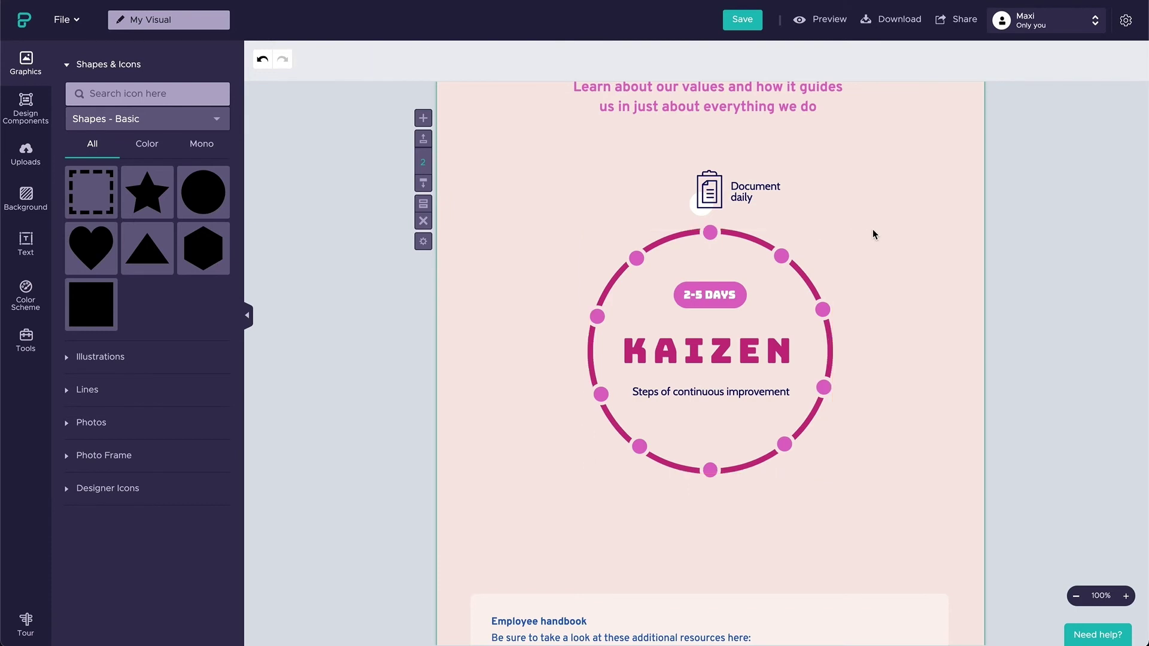
# Step: Paste copies of the clipboard icon, white circle and label around the ring and line them up with its other dots
pyautogui.hotkey('ctrl', 'v')
pyautogui.moveTo(867, 304); pyautogui.dragTo(867, 396)
pyautogui.hotkey('ctrl', 'v')
pyautogui.moveTo(579, 486); pyautogui.dragTo(495, 399)
pyautogui.hotkey('ctrl', 'v')
pyautogui.moveTo(555, 252); pyautogui.dragTo(651, 249)
pyautogui.moveTo(488, 278); pyautogui.dragTo(539, 429)
pyautogui.moveTo(503, 308); pyautogui.dragTo(558, 303)
pyautogui.moveTo(569, 479); pyautogui.dragTo(554, 472)
pyautogui.moveTo(560, 305); pyautogui.dragTo(555, 313)
# Step: Search the icons for "document" and place the copied-pages icon beside the ring's upper-right dot
pyautogui.click(147, 94)
pyautogui.write('document')
pyautogui.scroll(-10, 158, 282)
pyautogui.scroll(-4, 158, 282)
pyautogui.moveTo(204, 252); pyautogui.dragTo(809, 226)
# Step: Relabel the copied steps clockwise as "Identity waste", "Eliminate waste", "Reality check", "Make changes" and "Verify change"
pyautogui.doubleClick(857, 225)
pyautogui.write('Identity waste')
pyautogui.doubleClick(910, 298)
pyautogui.write('Eliminate waste')
pyautogui.tripleClick(909, 391)
pyautogui.write('Reality check')
pyautogui.tripleClick(862, 467)
pyautogui.write('Make changes')
pyautogui.tripleClick(759, 511)
pyautogui.write('Verify change')
# Step: Relabel the remaining steps clockwise up the ring's left side as "Measure units", "Set as new standard", "Celebrate" and "Repeat"
pyautogui.tripleClick(556, 477)
pyautogui.write('Measure units')
pyautogui.tripleClick(509, 398)
pyautogui.write('Set as new standard')
pyautogui.tripleClick(508, 303)
pyautogui.write('Celebrate')
pyautogui.tripleClick(554, 230)
pyautogui.write('Repeat')
pyautogui.click(540, 254)
# Step: Delete the clipboard icons at the "Eliminate waste" and "Make changes" steps
pyautogui.click(864, 297)
pyautogui.press('Delete')
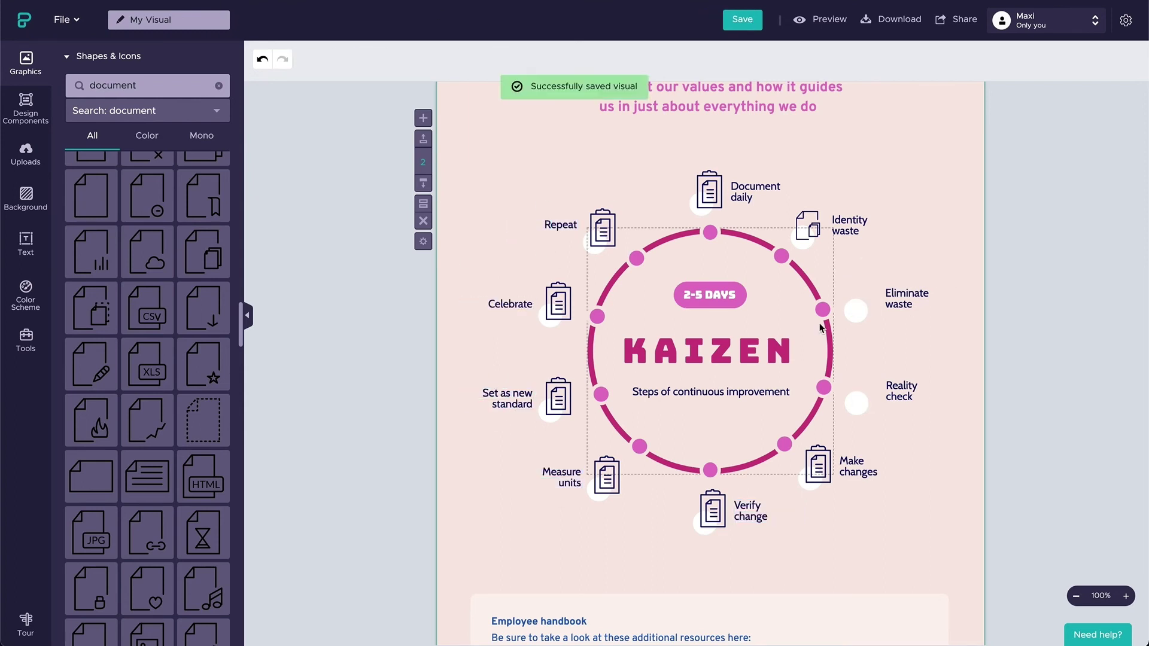
pyautogui.click(818, 465)
pyautogui.press('Delete')
pyautogui.moveTo(819, 240); pyautogui.dragTo(822, 243)
# Step: Place the document icon with a trash can over the white circle beside "Eliminate waste"
pyautogui.scroll(-6, 147, 419)
pyautogui.moveTo(147, 454); pyautogui.dragTo(868, 299)
pyautogui.moveTo(901, 339); pyautogui.dragTo(874, 315)
# Step: Place a solid and a dotted page icon side by side at "Reality check" and shift that label outward
pyautogui.scroll(6, 147, 389)
pyautogui.click(203, 436)
pyautogui.click(91, 211)
pyautogui.moveTo(710, 351); pyautogui.dragTo(641, 351)
pyautogui.moveTo(744, 395); pyautogui.dragTo(655, 337)
pyautogui.moveTo(631, 323); pyautogui.dragTo(867, 391)
pyautogui.moveTo(901, 391); pyautogui.dragTo(918, 391)
pyautogui.click(902, 440)
# Step: Place the document icon with a pencil beside "Make changes" and color it dark navy from the original palette
pyautogui.click(91, 380)
pyautogui.moveTo(688, 377); pyautogui.dragTo(805, 474)
pyautogui.click(345, 59)
pyautogui.click(427, 213)
# Step: Place the lined document icon with a magnifier beside "Verify change" and color it dark navy
pyautogui.scroll(6, 148, 419)
pyautogui.click(147, 243)
pyautogui.moveTo(689, 378); pyautogui.dragTo(710, 509)
pyautogui.click(345, 59)
pyautogui.click(429, 213)
# Step: Place a navy line-chart document icon at "Measure units" and a document icon with a dotted copy at "Set as new standard"
pyautogui.scroll(-4, 147, 449)
pyautogui.click(147, 432)
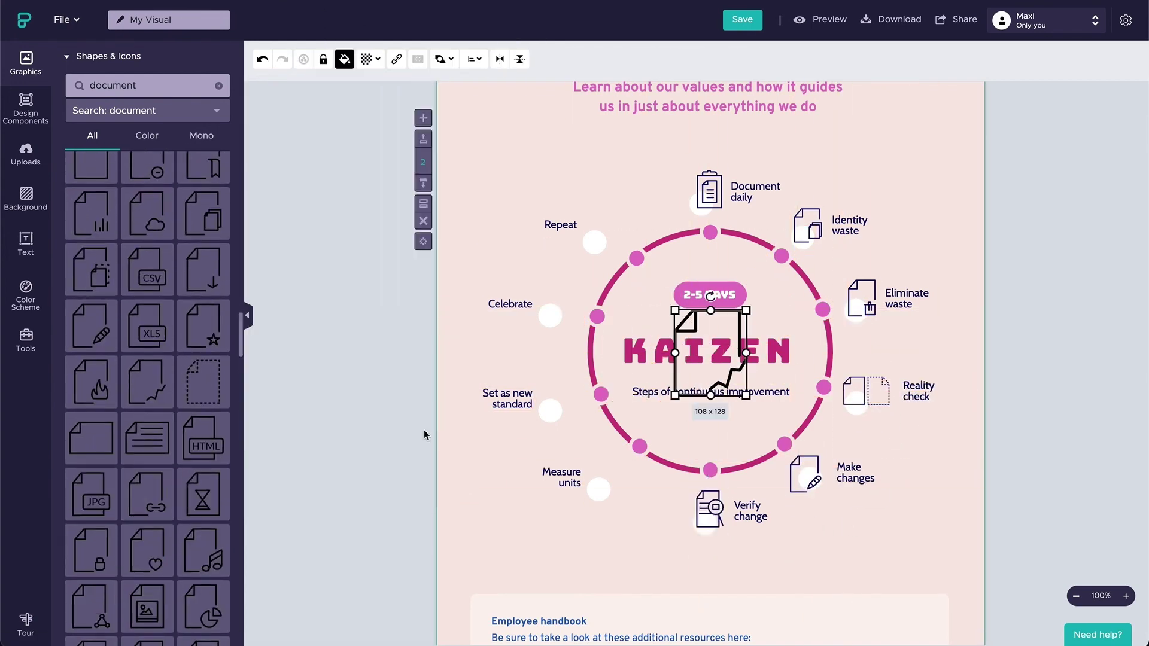
pyautogui.moveTo(746, 395); pyautogui.dragTo(705, 345)
pyautogui.moveTo(690, 329); pyautogui.dragTo(613, 479)
pyautogui.click(344, 59)
pyautogui.click(427, 212)
pyautogui.click(203, 544)
pyautogui.moveTo(567, 400); pyautogui.dragTo(558, 400)
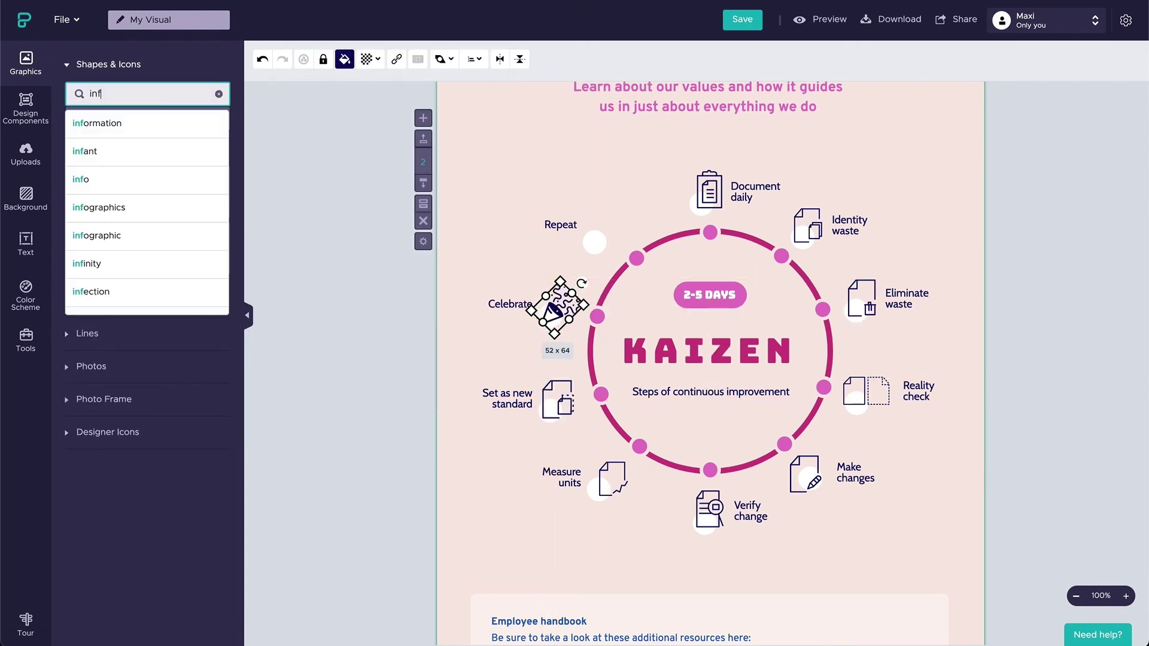
# Step: Search the icons for "infinity" and place the infinity symbol over the white circle beside "Repeat"
pyautogui.click(102, 262)
pyautogui.moveTo(91, 192); pyautogui.dragTo(607, 238)
pyautogui.click(923, 560)
pyautogui.click(219, 94)
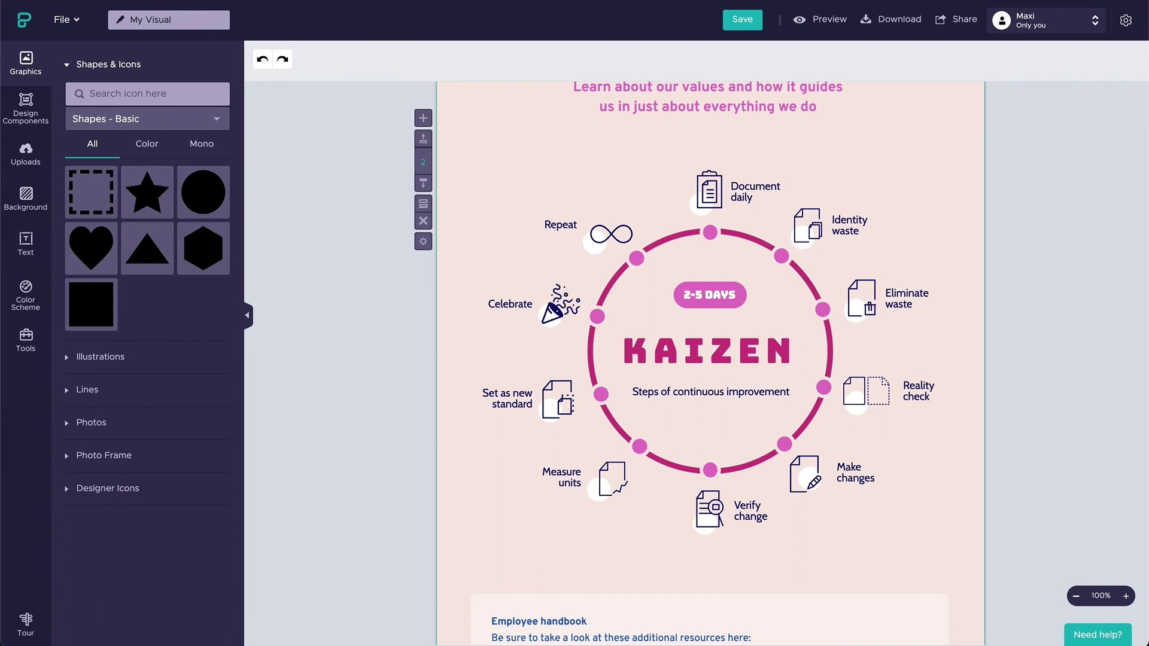
# Step: Copy the "2-5 DAYS" badge above the clipboard icon and change the copy's text to "START"
pyautogui.click(713, 296)
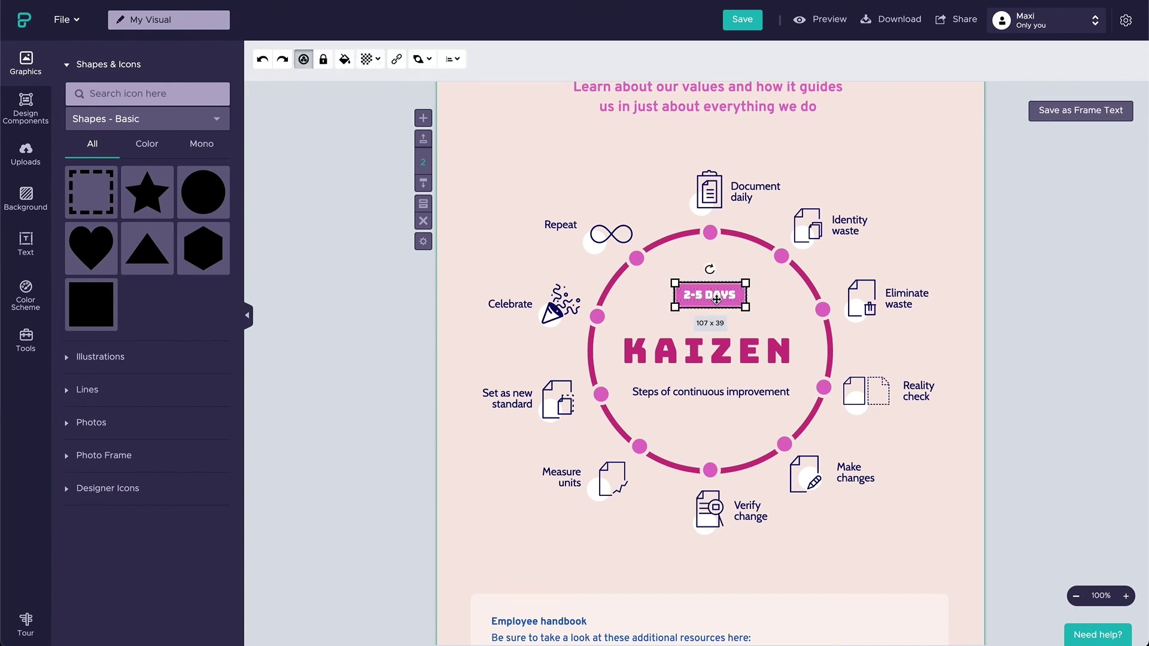
pyautogui.moveTo(725, 301); pyautogui.dragTo(728, 151)
pyautogui.doubleClick(720, 149)
pyautogui.doubleClick(710, 148)
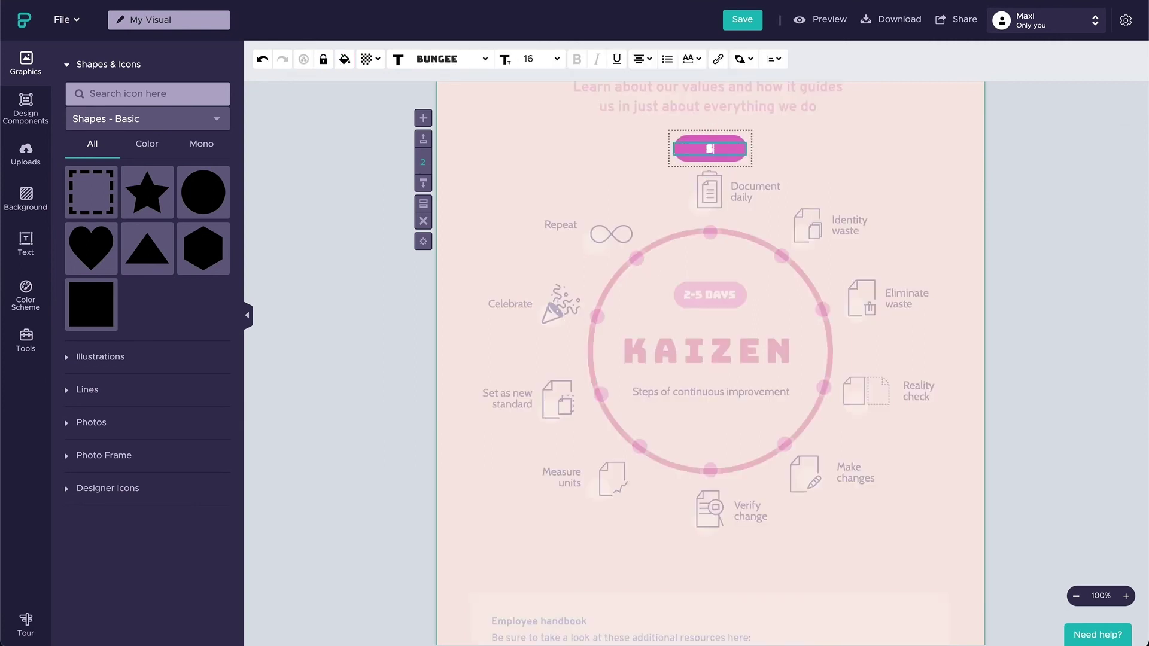
pyautogui.click(809, 150)
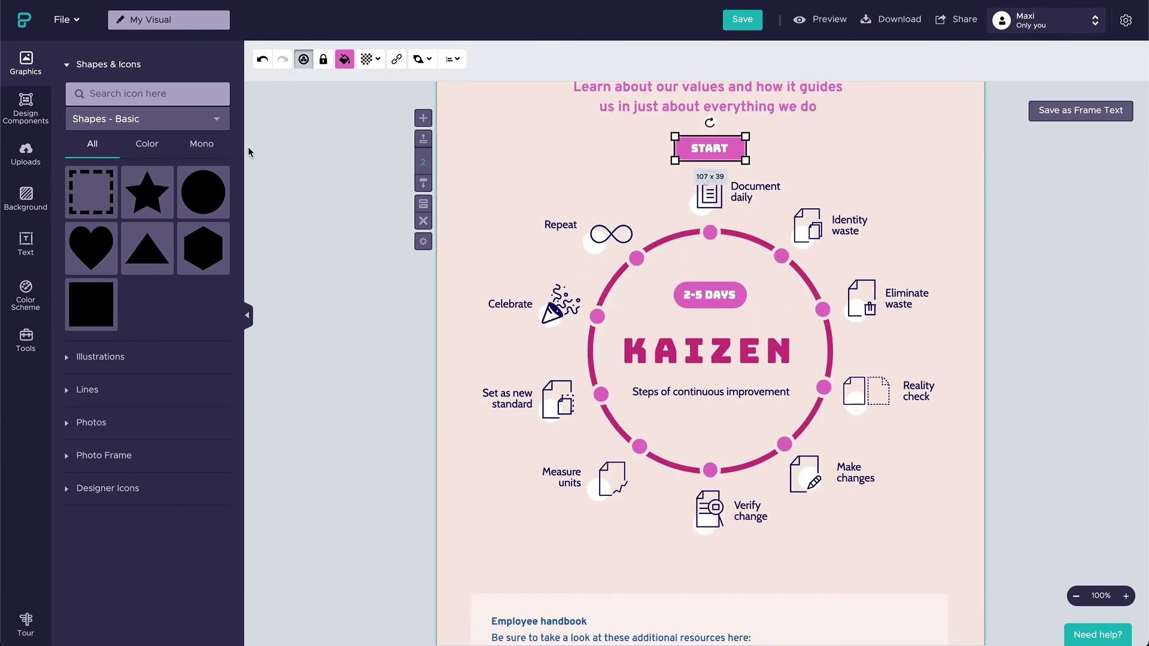
# Step: Add a small basic triangle as a pointer on the right end of the "START" badge and color it the badge's pink
pyautogui.click(147, 248)
pyautogui.moveTo(729, 354); pyautogui.dragTo(753, 157)
pyautogui.click(784, 163)
pyautogui.click(753, 149)
pyautogui.click(365, 59)
pyautogui.click(345, 60)
pyautogui.click(413, 214)
pyautogui.click(473, 201)
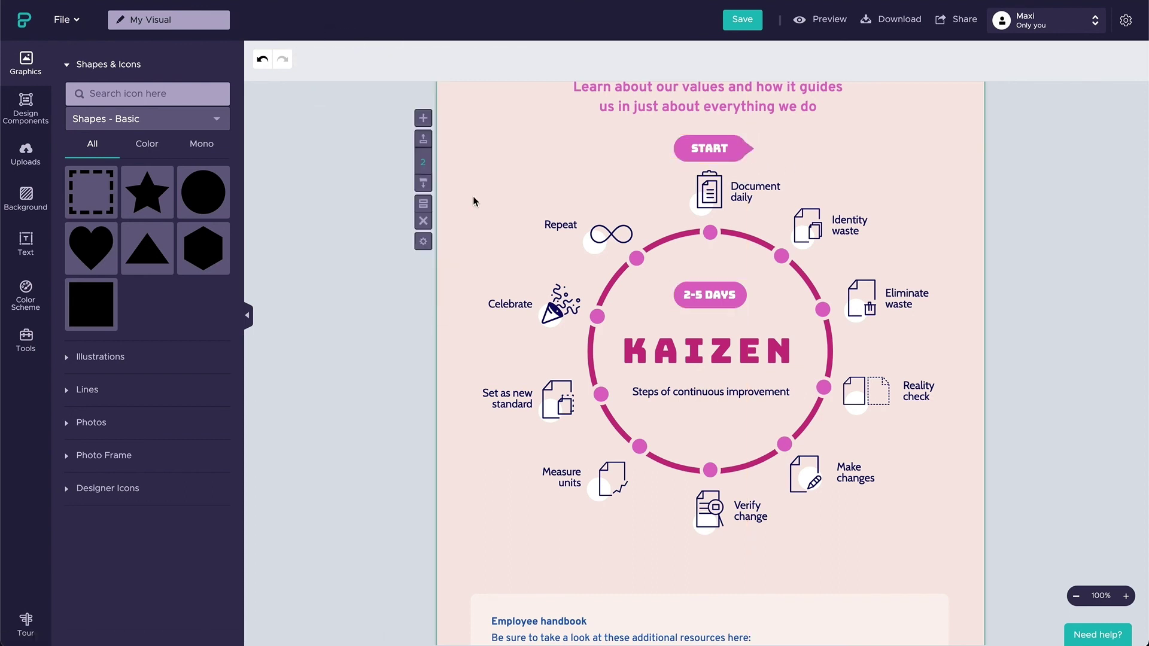
# Step: Search the icons for "circle" and insert the thin dashed circle outline
pyautogui.click(172, 94)
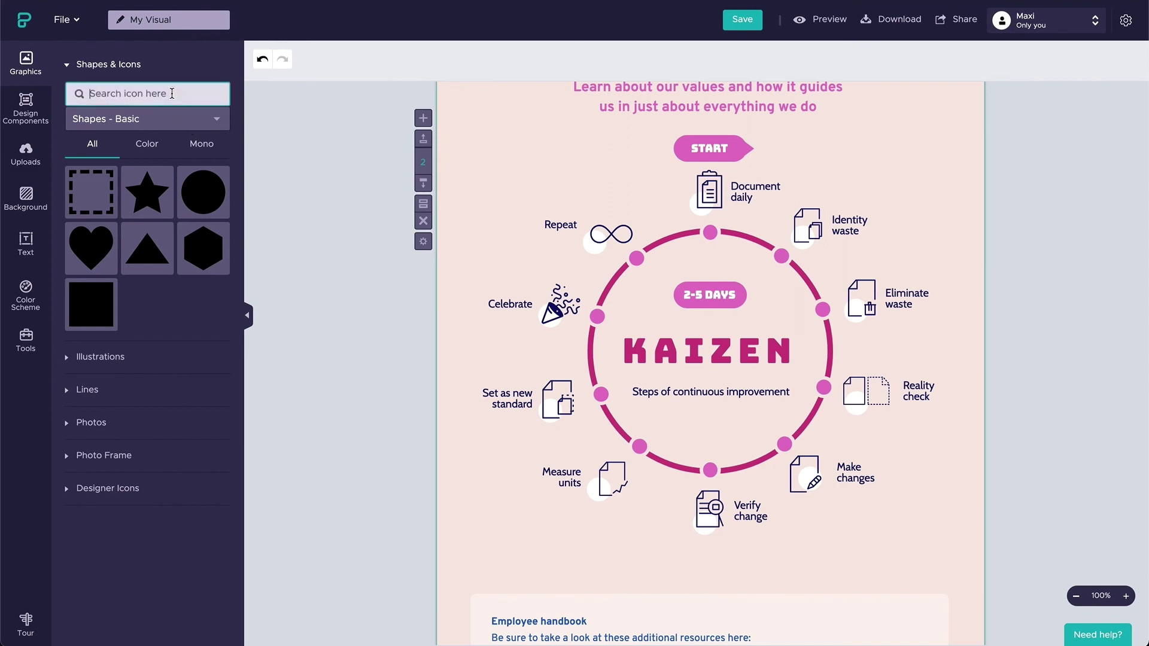
pyautogui.write('circle')
pyautogui.press('Return')
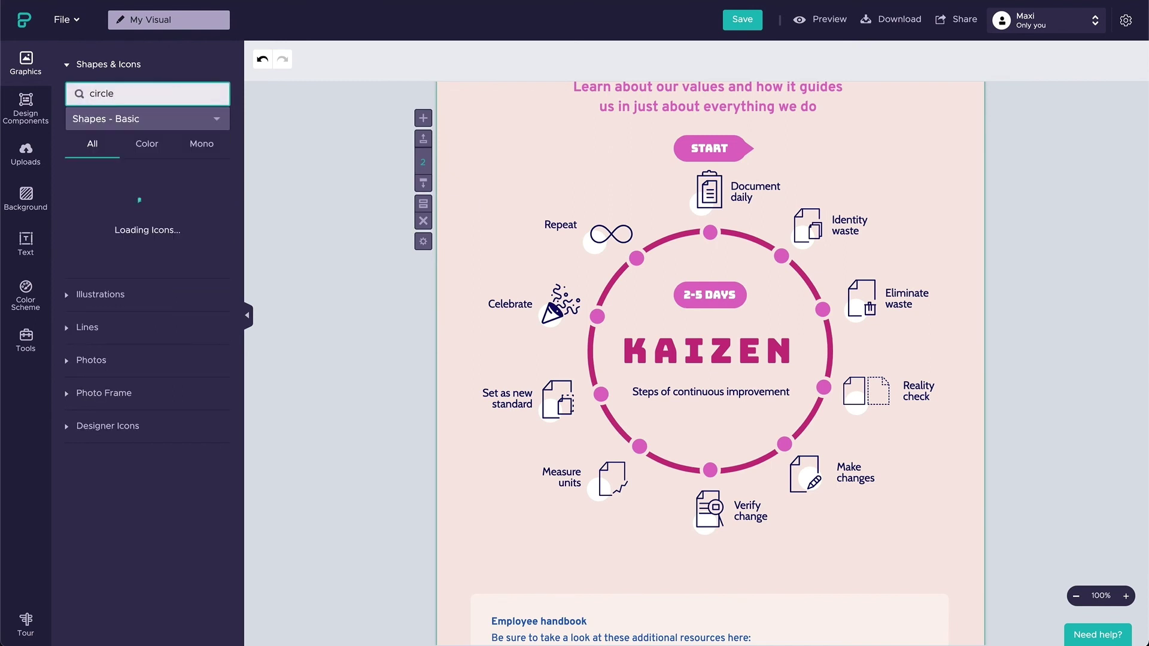
pyautogui.scroll(-10, 180, 326)
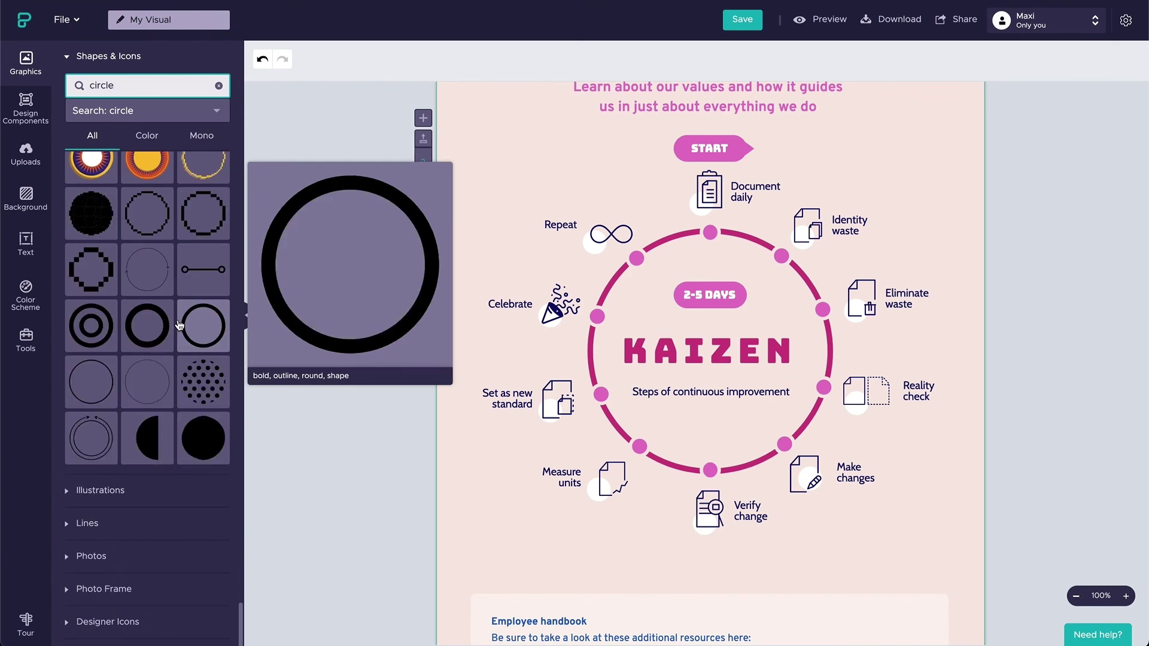
pyautogui.scroll(-10, 179, 326)
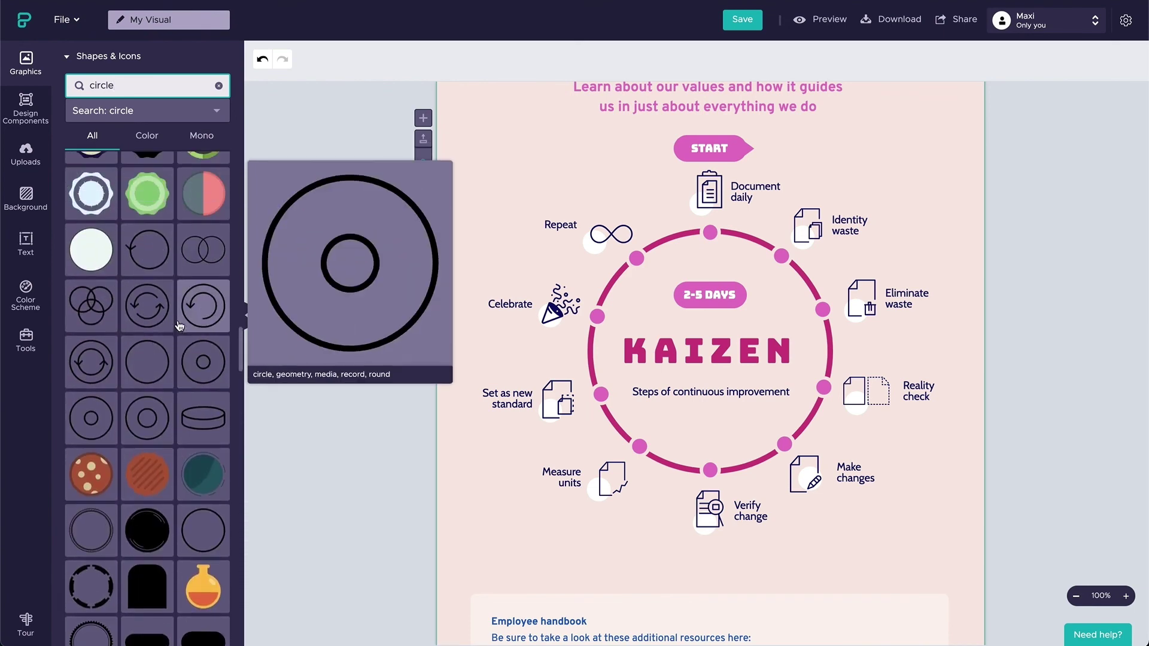
pyautogui.scroll(3, 179, 326)
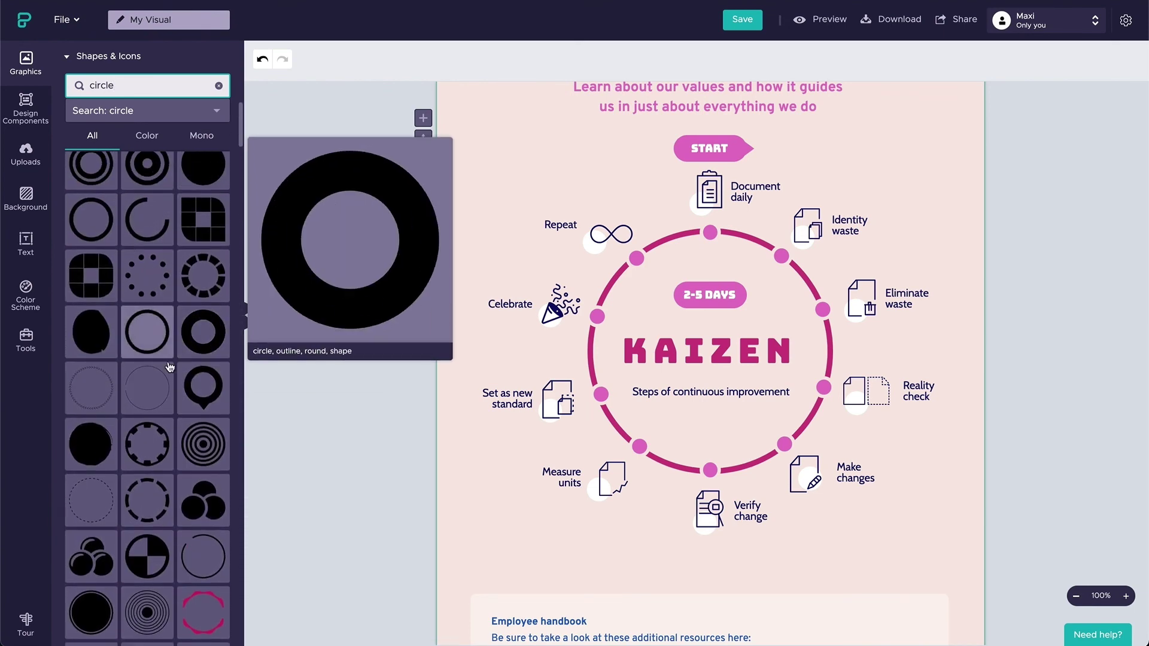
pyautogui.click(161, 383)
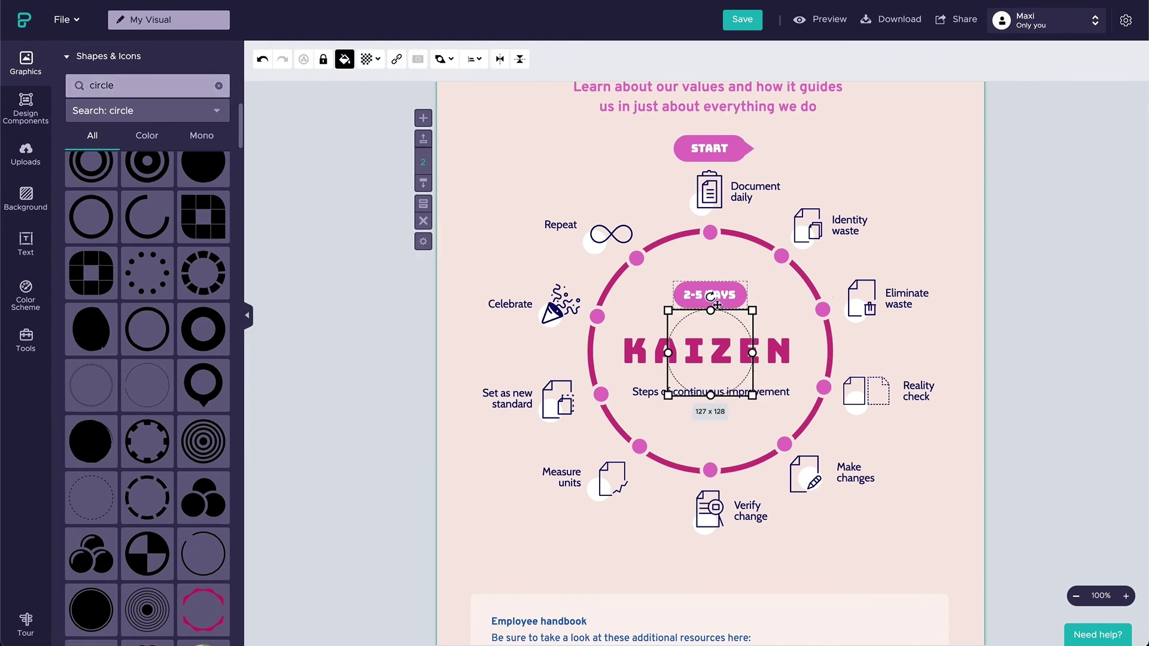
# Step: Rotate the dashed circle a quarter turn and enlarge it to about 611 x 616 around the diagram
pyautogui.moveTo(716, 304); pyautogui.dragTo(796, 358)
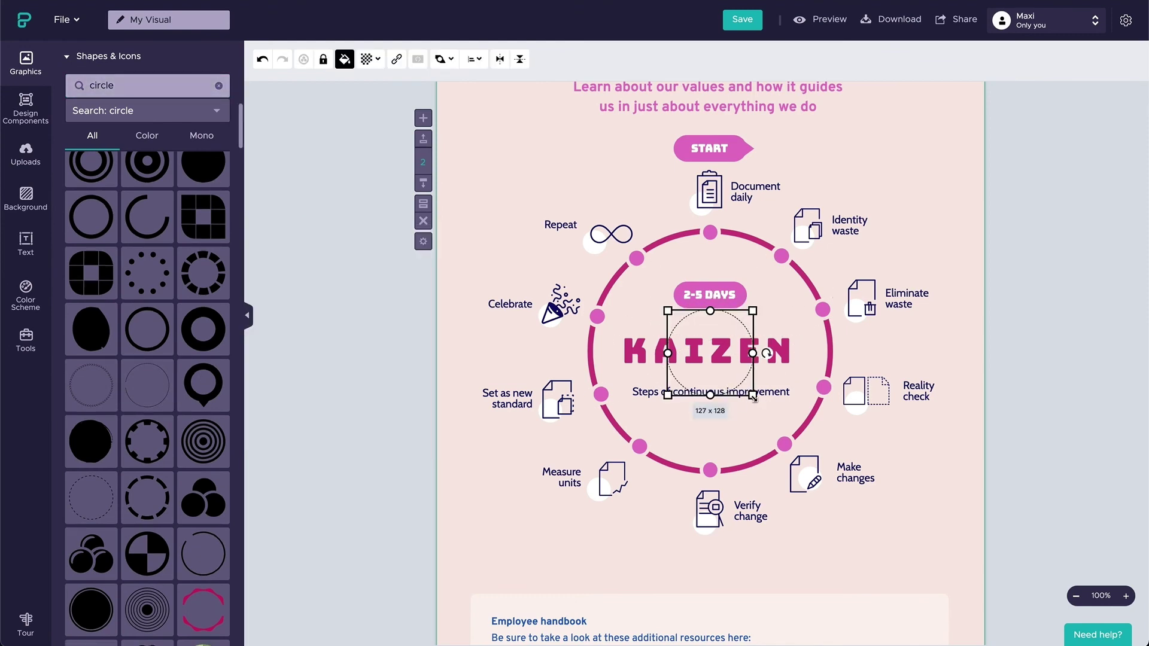
pyautogui.moveTo(753, 396); pyautogui.dragTo(920, 510)
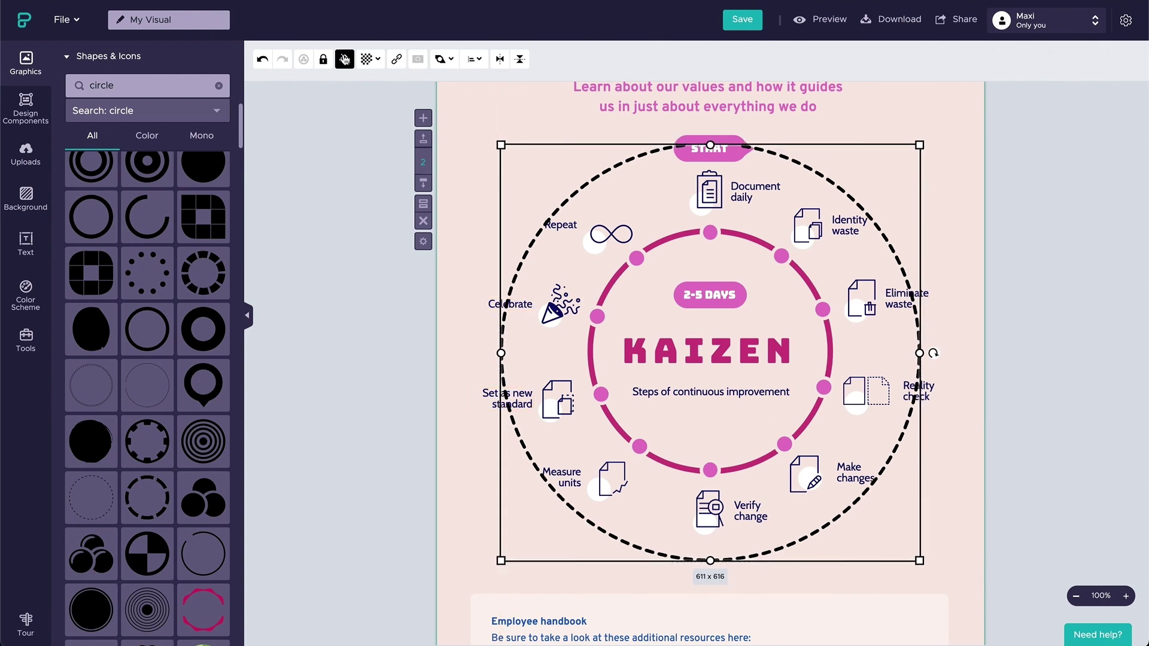
# Step: Color the large dashed circle white from the original palette and send it to the back
pyautogui.click(345, 59)
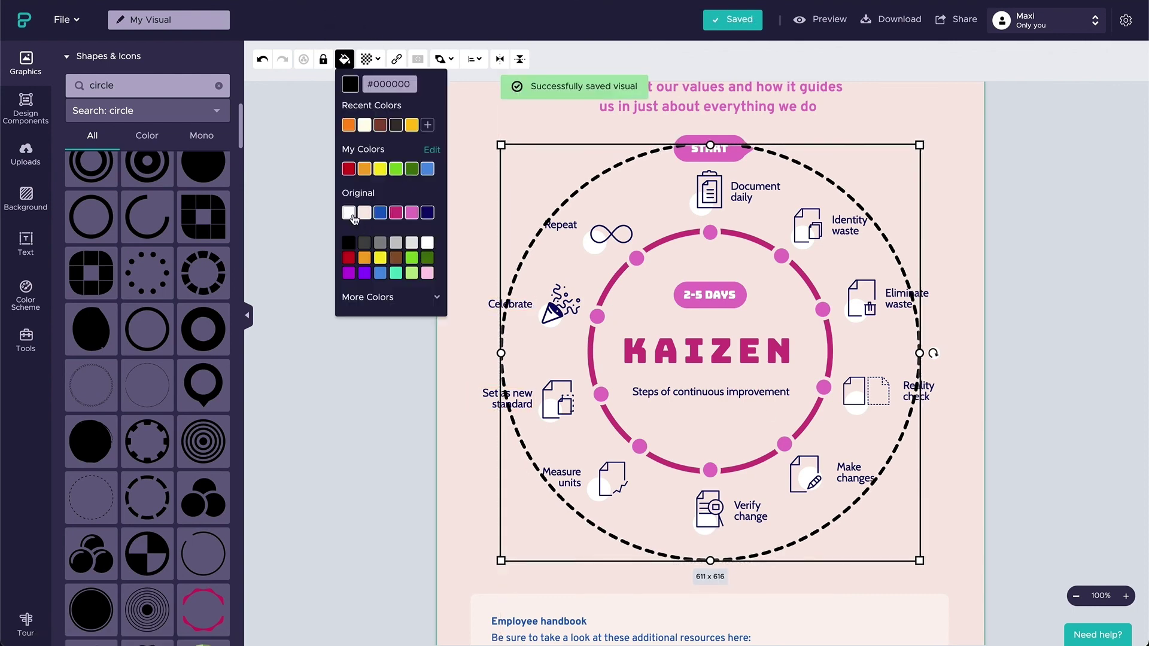
pyautogui.click(354, 216)
pyautogui.click(441, 59)
pyautogui.click(452, 78)
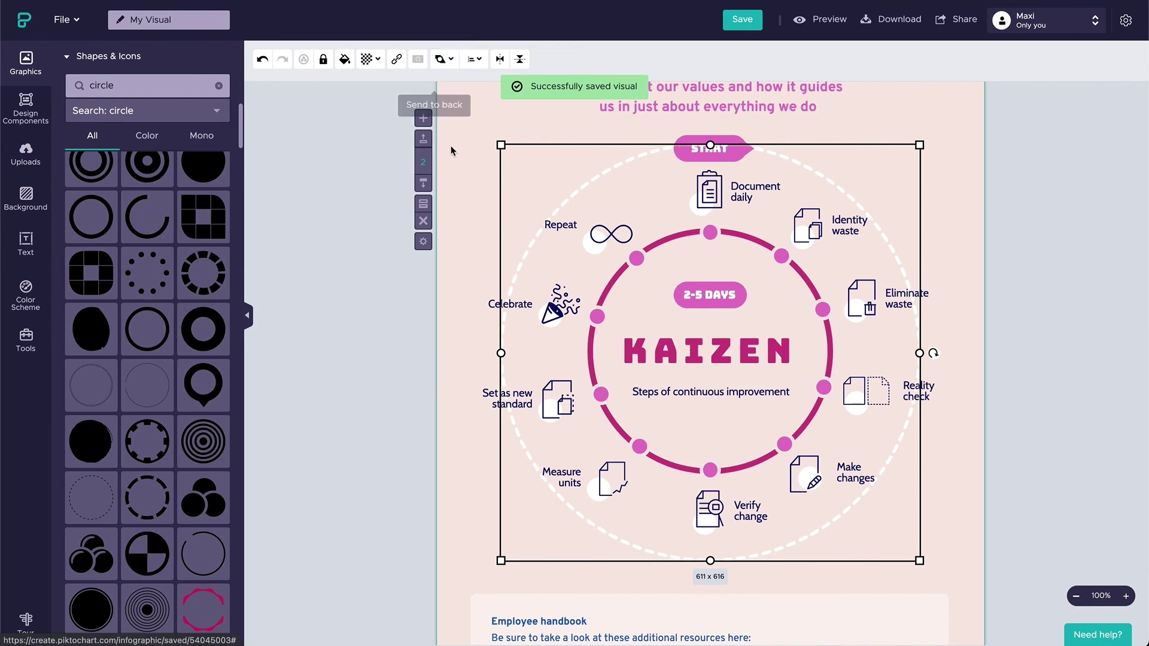
pyautogui.click(462, 155)
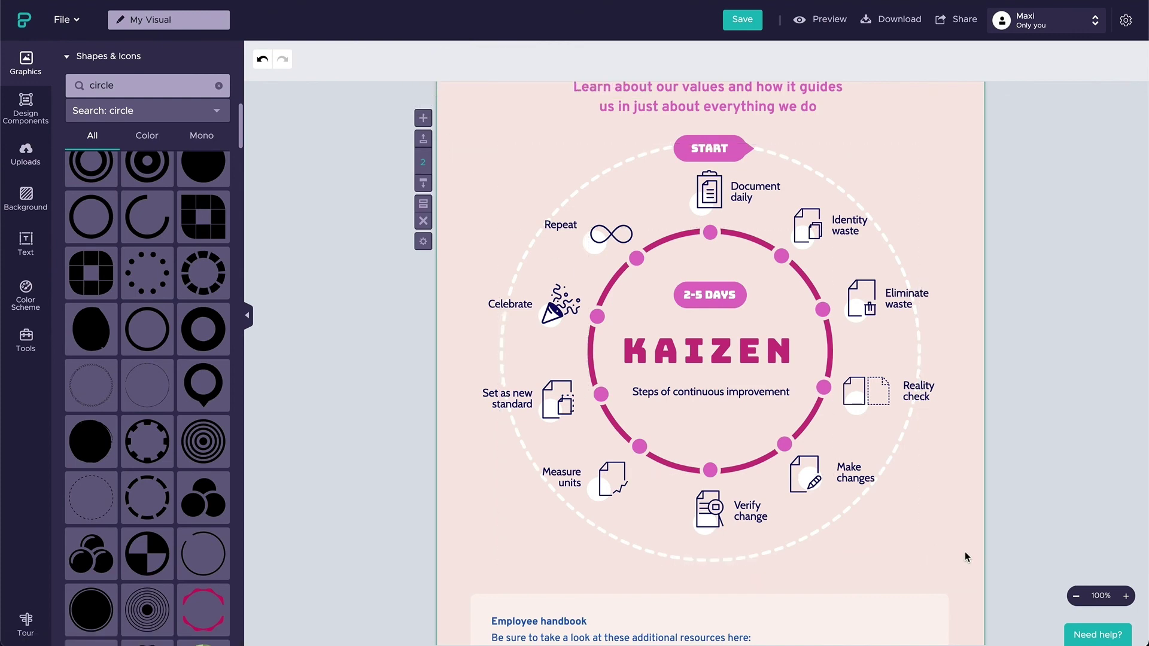
# Step: Preview the finished infographic, check the Kaizen diagram below the heading, and return to editing
pyautogui.click(832, 18)
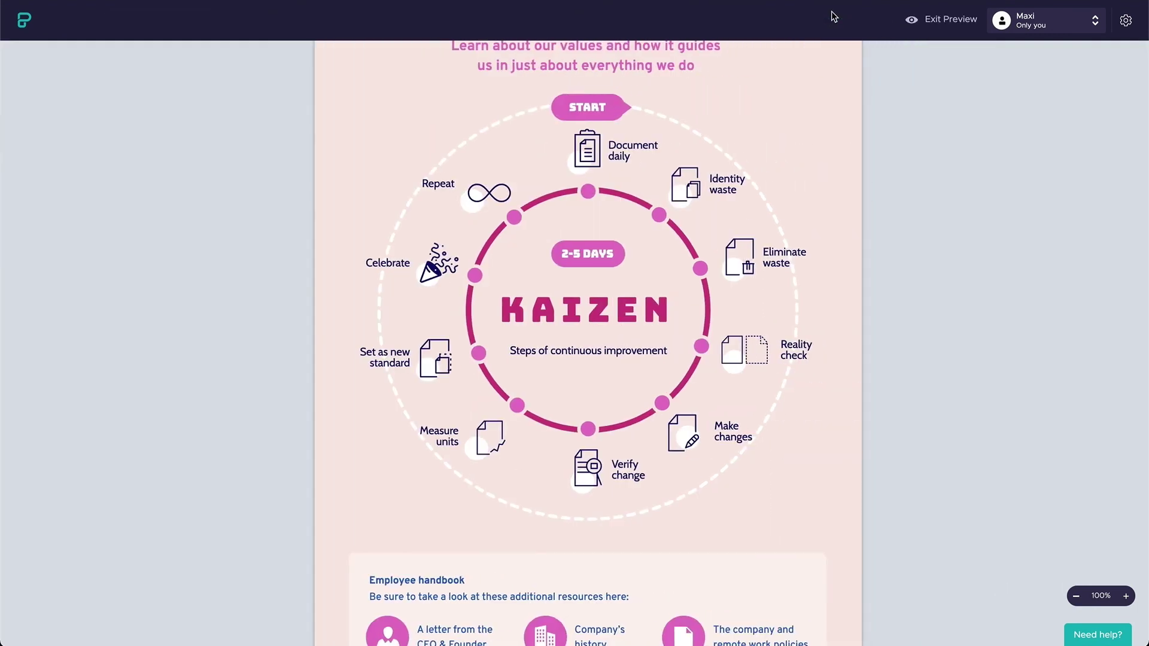
pyautogui.scroll(1, 826, 138)
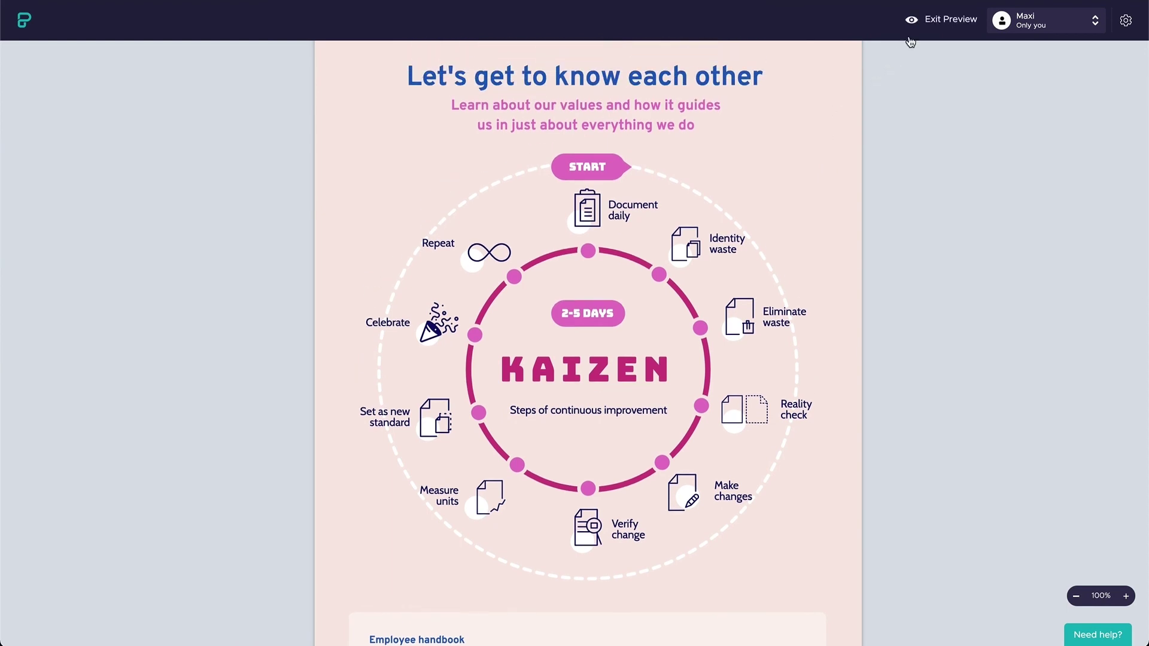
pyautogui.click(915, 33)
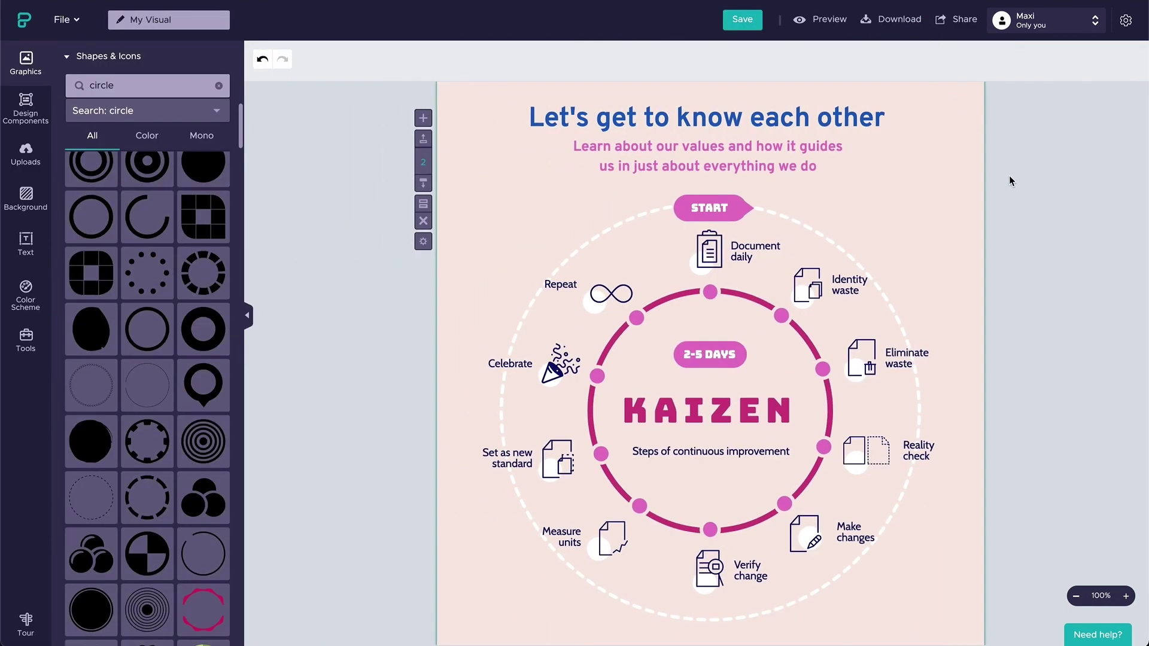